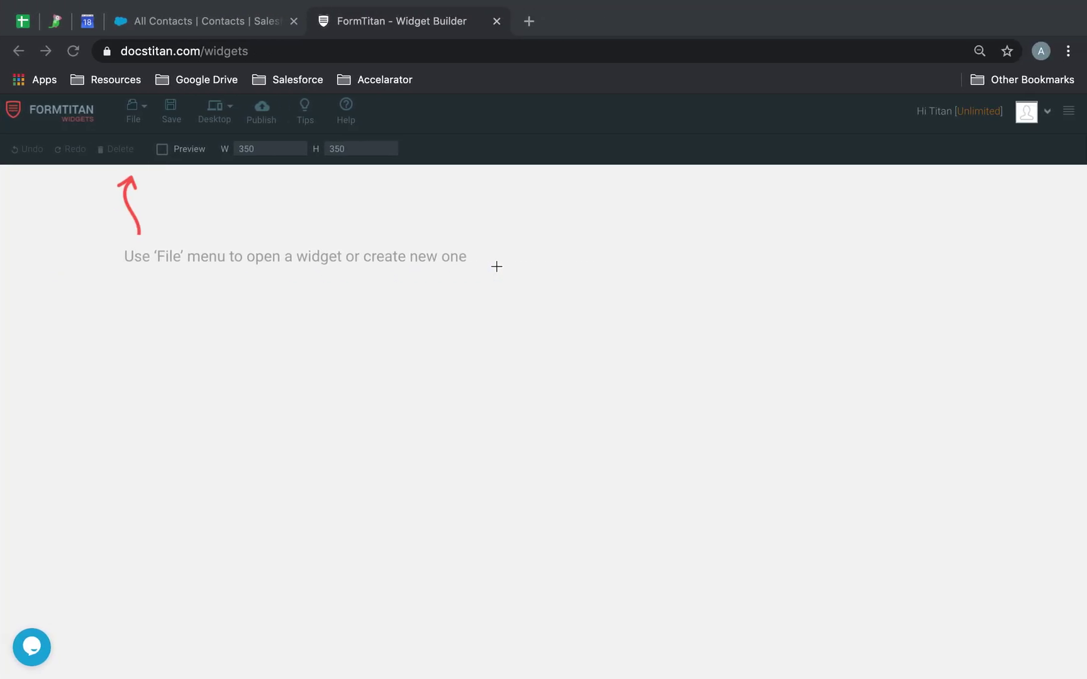
Bring up the widget File actions list on the empty builder.
left_click(142, 117)
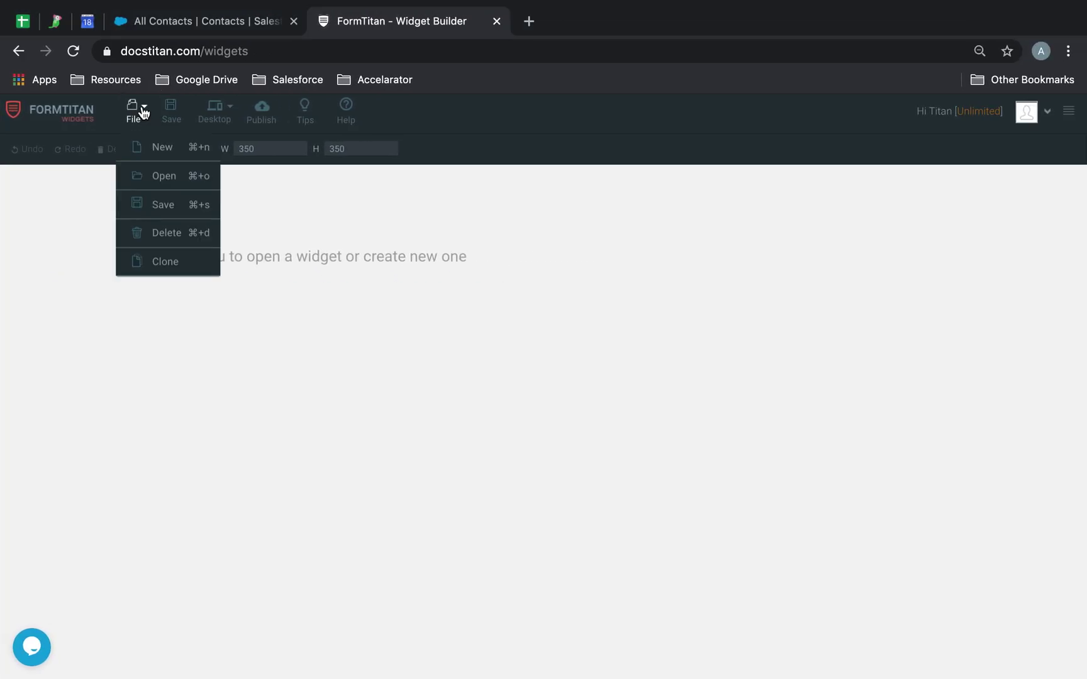
Start a new widget named 'Iframe Demo Widget' of IFrame type.
left_click(172, 154)
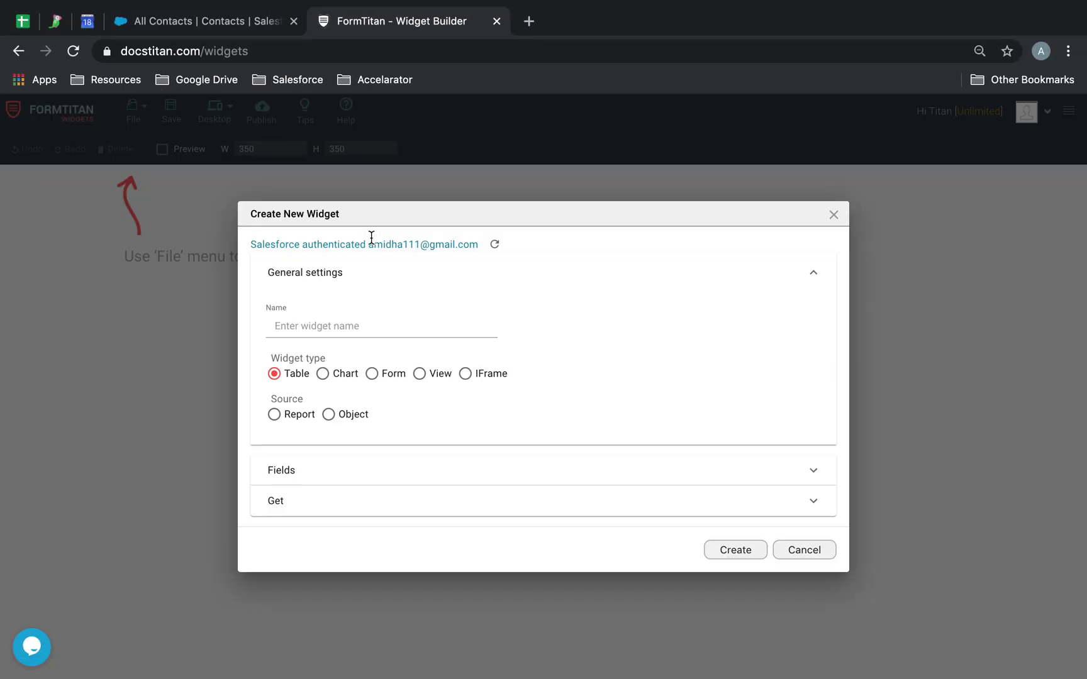
left_click(329, 318)
type("Iframe Demo Widget")
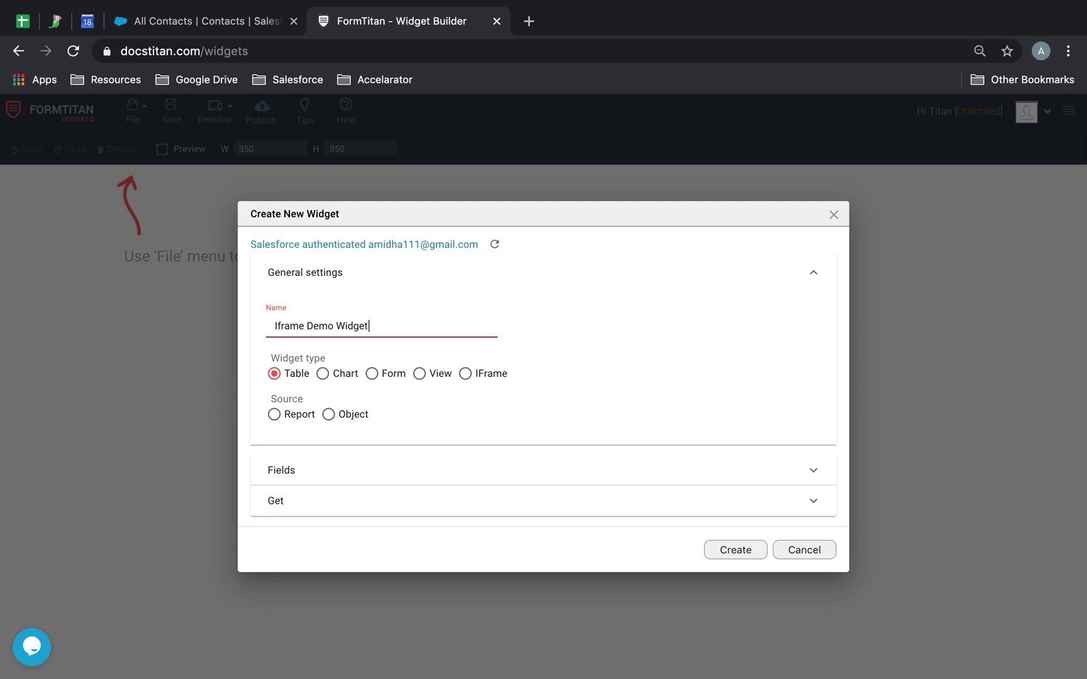
left_click(386, 401)
left_click(465, 374)
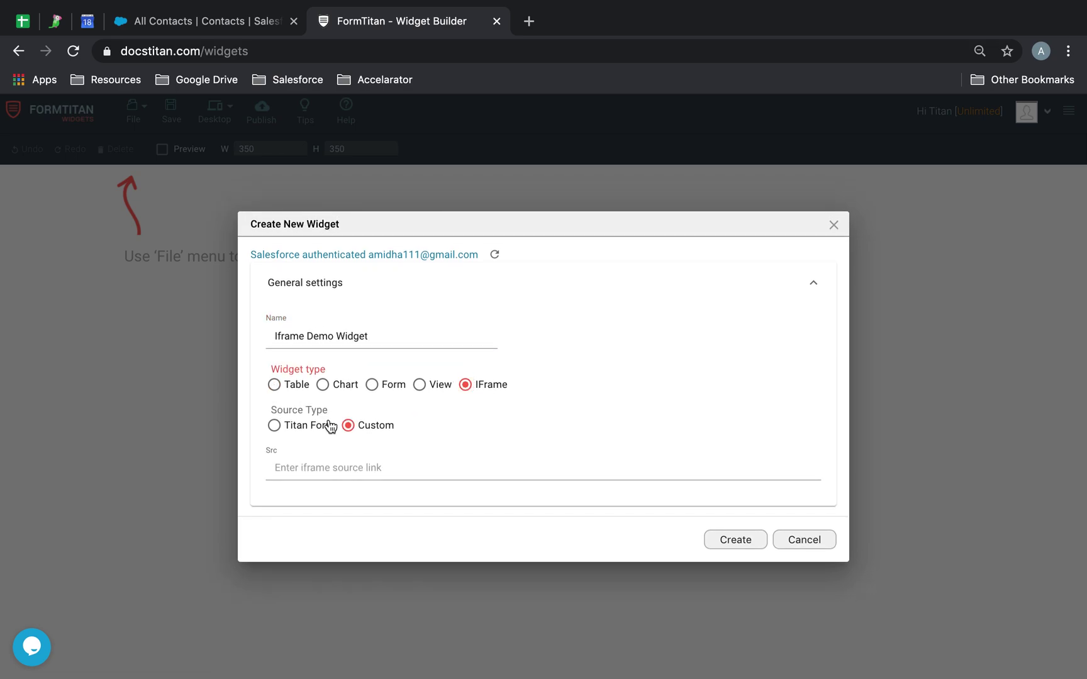
Set the source to a Titan Form, choose 'Case Table IFRAME' and create the widget.
left_click(362, 472)
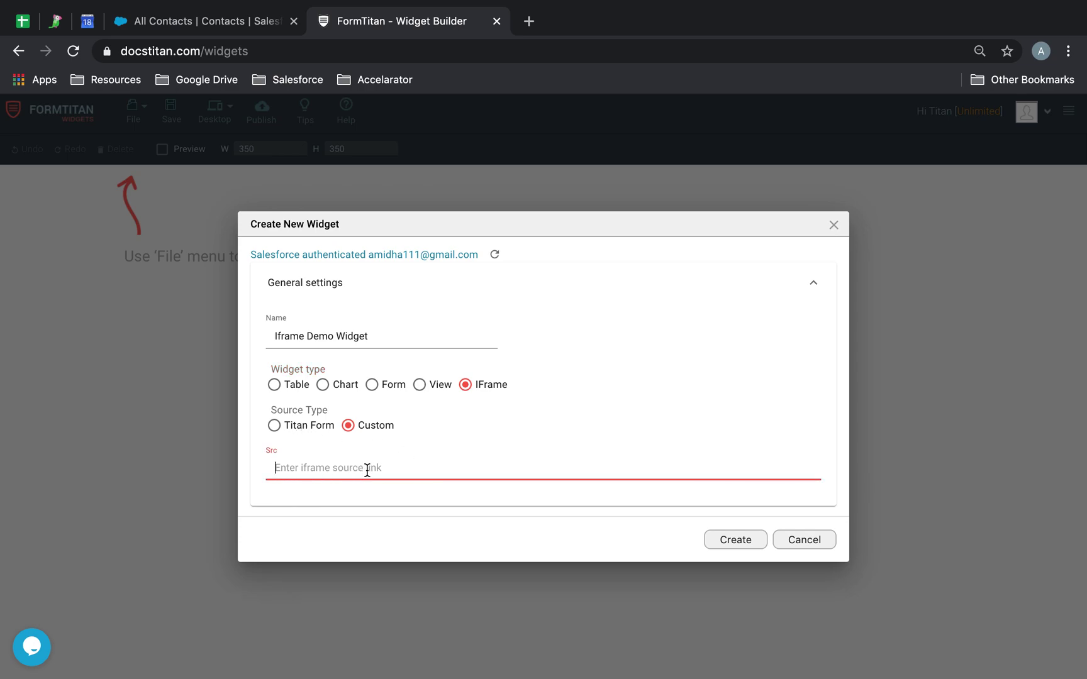
left_click(297, 431)
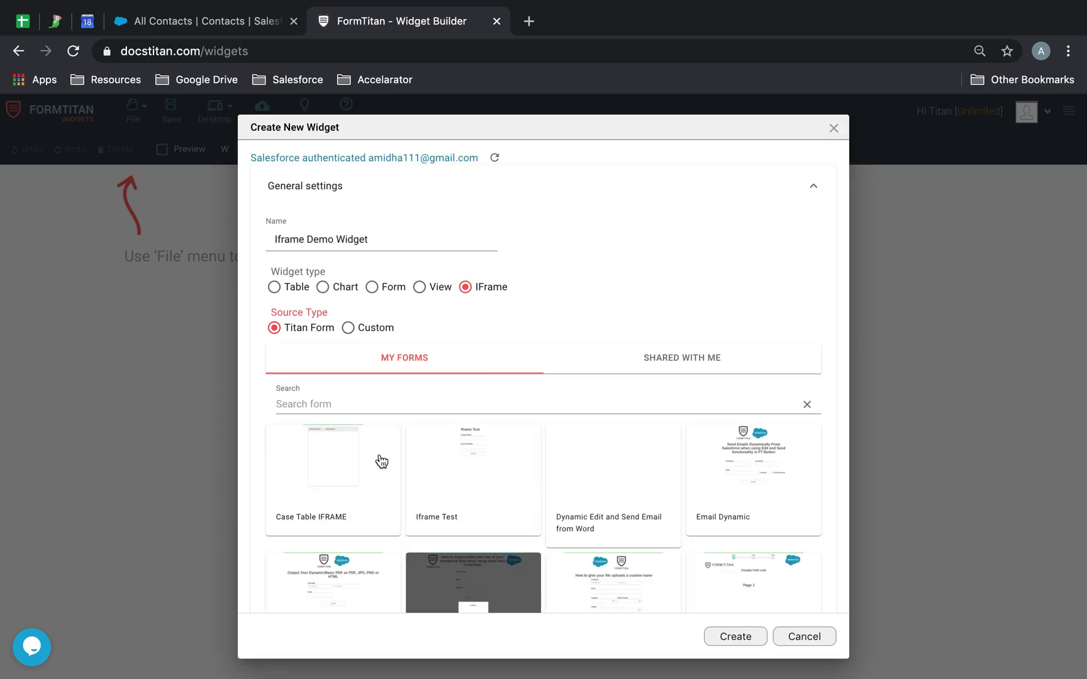
scroll(377, 461, "down", 3)
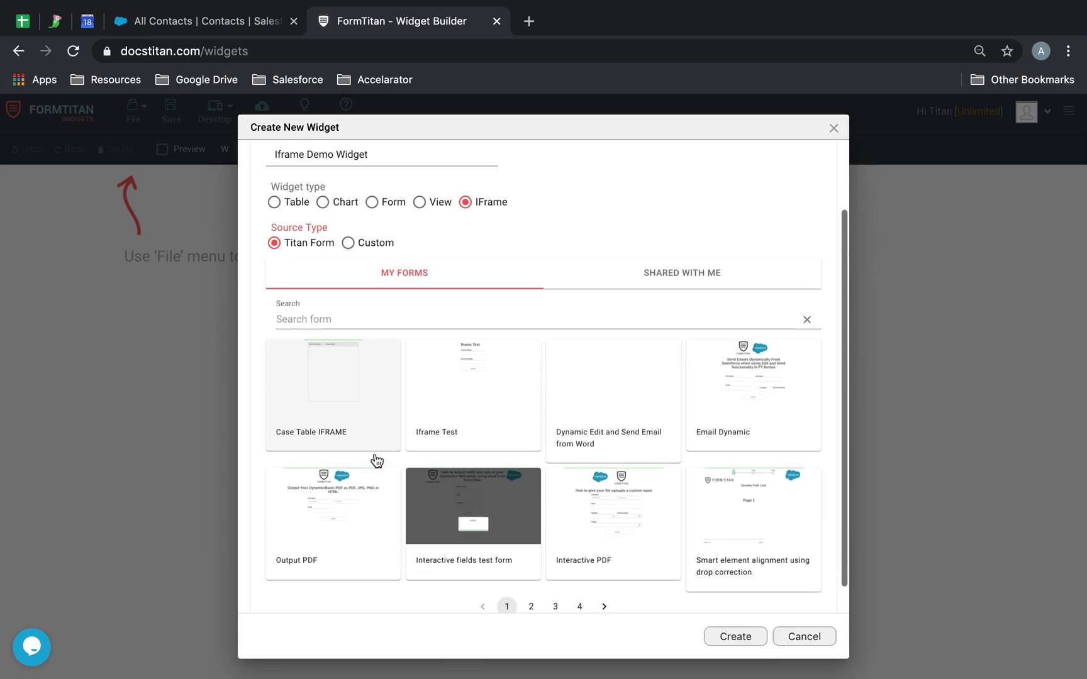
scroll(377, 446, "up", 1)
left_click(360, 436)
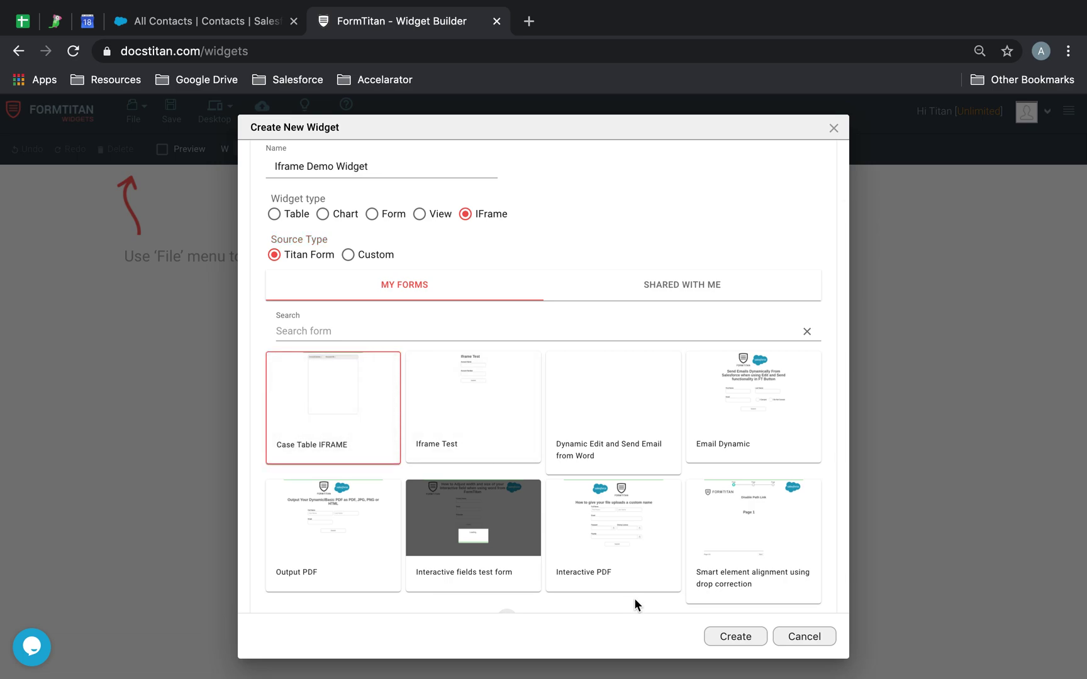
left_click(740, 640)
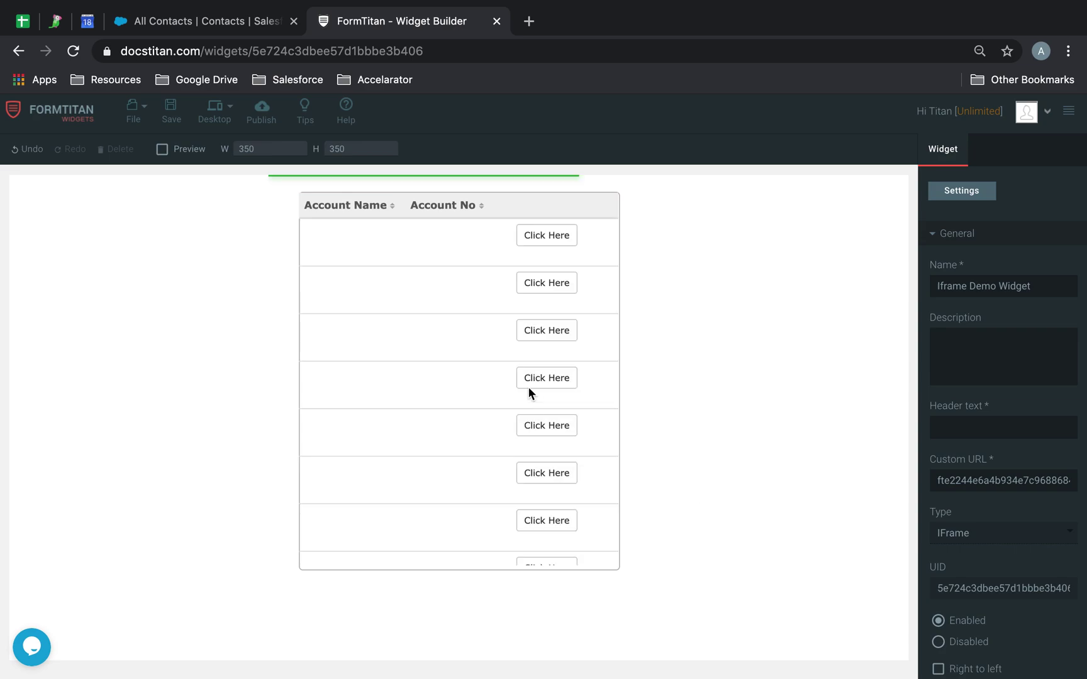
scroll(448, 355, "down", 5)
scroll(447, 355, "up", 5)
scroll(448, 354, "down", 15)
scroll(448, 354, "down", 5)
scroll(447, 355, "down", 5)
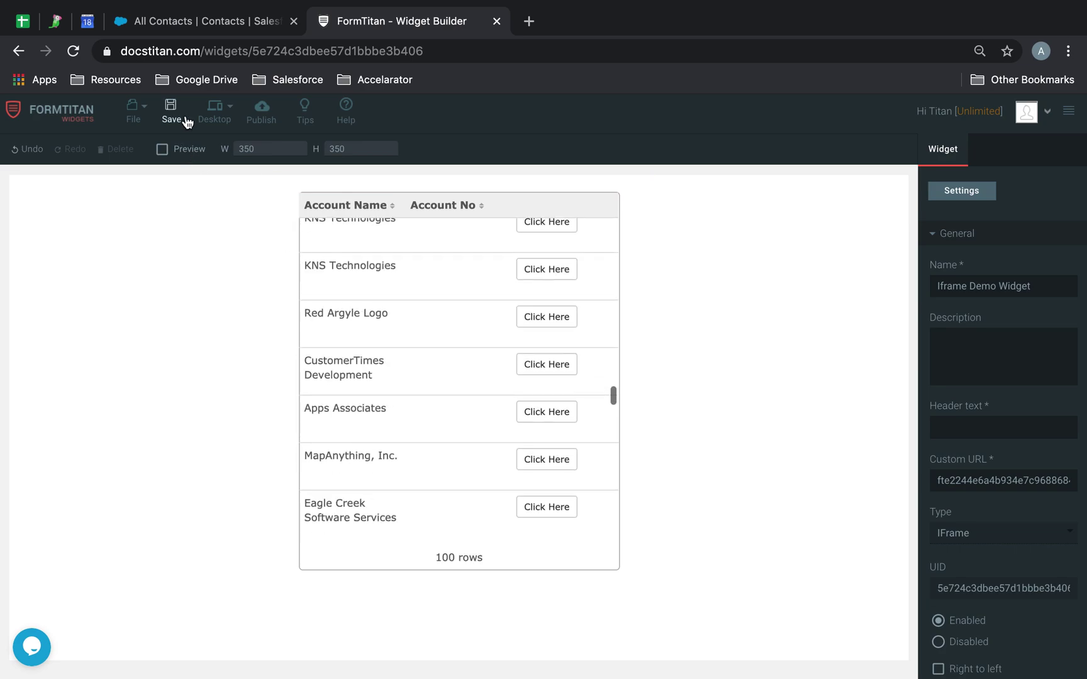
Save and publish Iframe Demo Widget, view its live page, then dismiss the publish details.
left_click(260, 109)
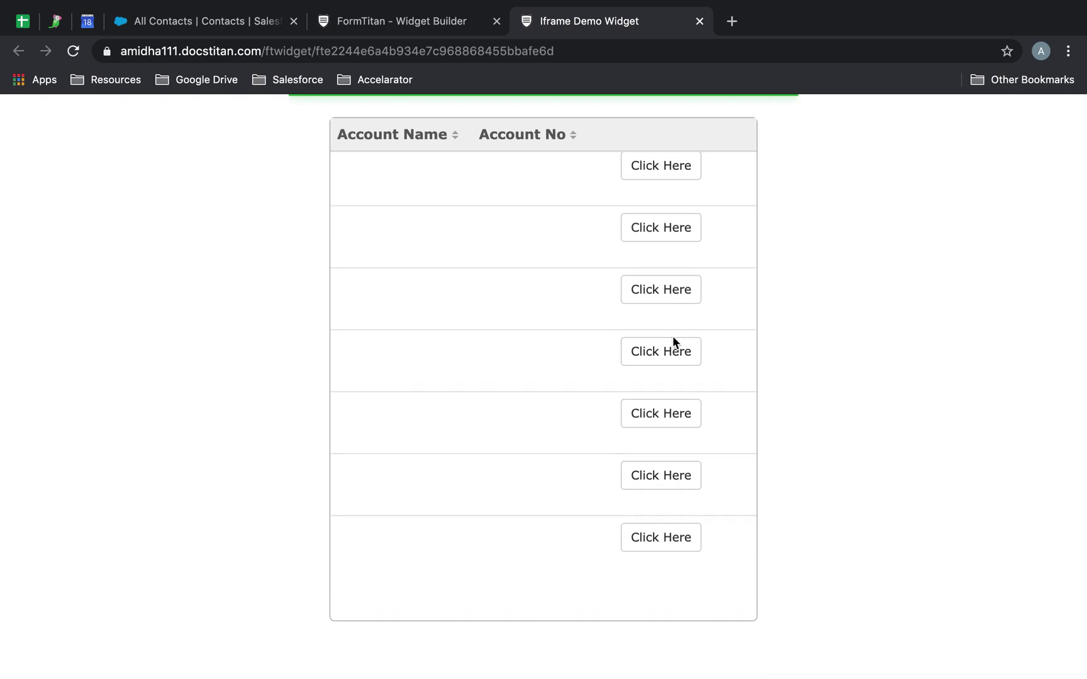
scroll(673, 337, "down", 1)
scroll(672, 339, "down", 2)
scroll(672, 344, "down", 5)
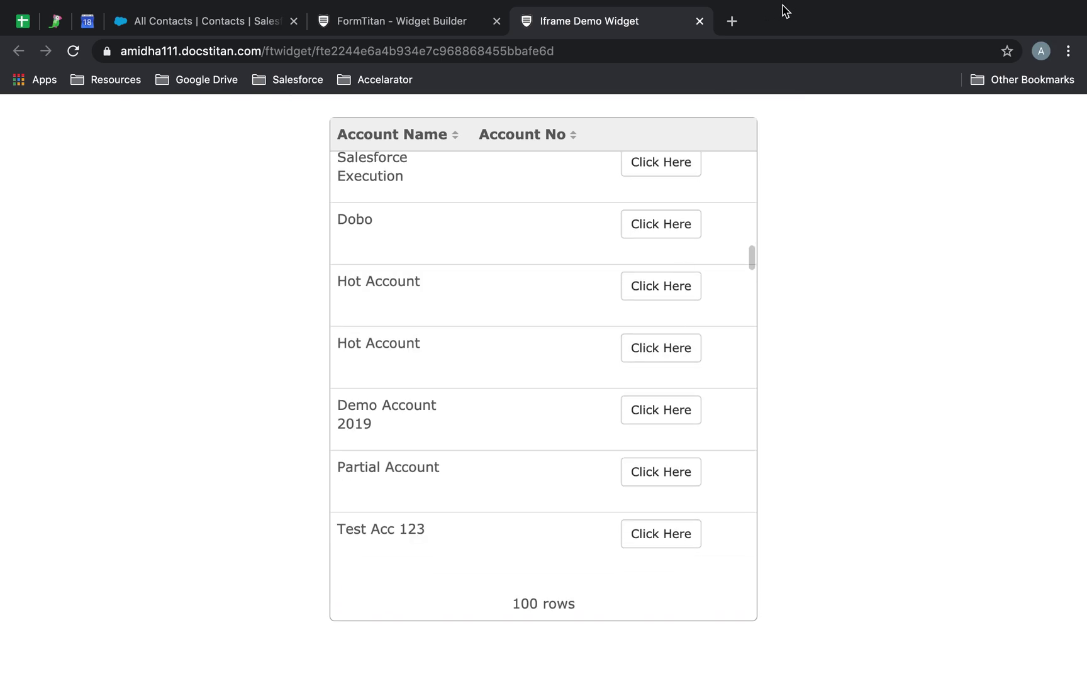
left_click(700, 21)
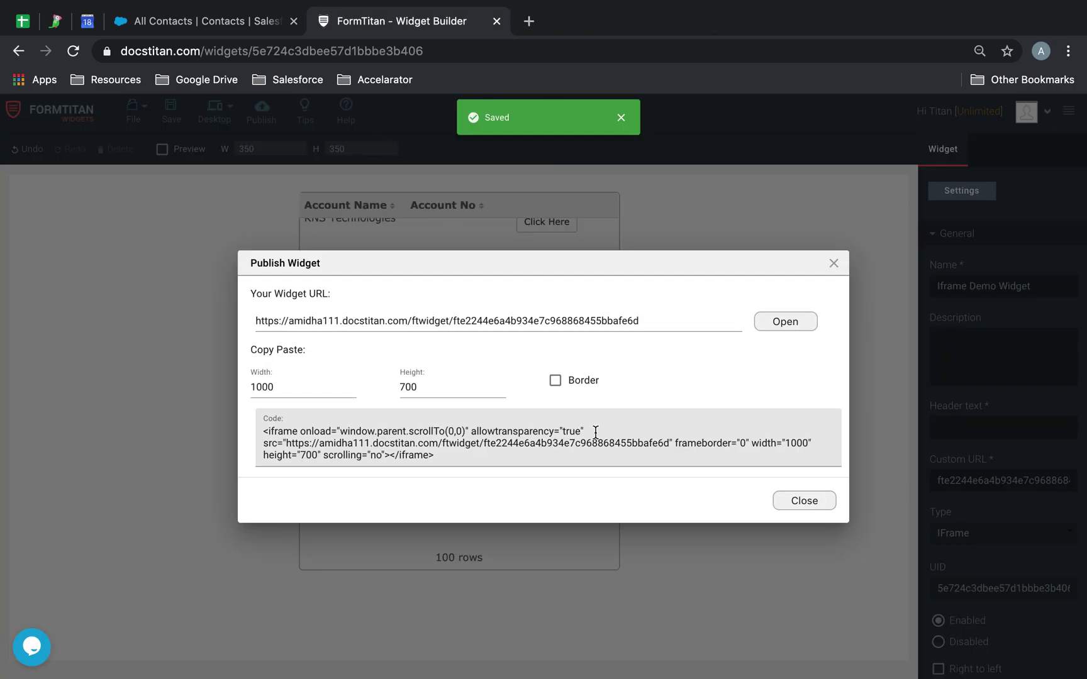
left_click(811, 503)
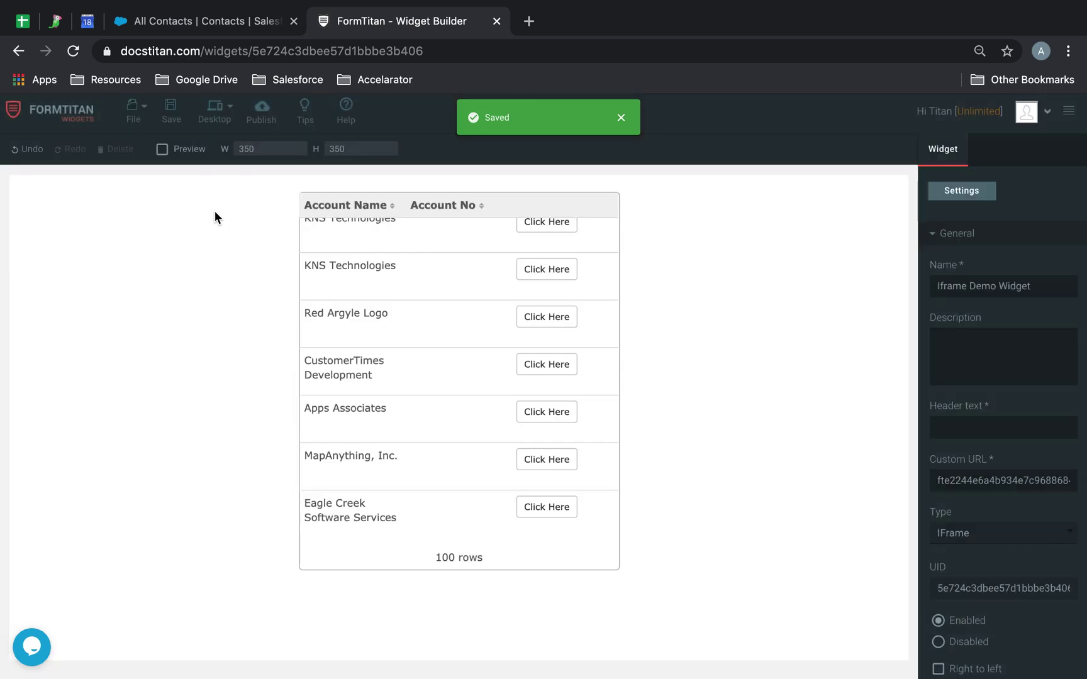
Delete the Iframe Demo Widget and start creating a new widget.
left_click(140, 107)
left_click(188, 237)
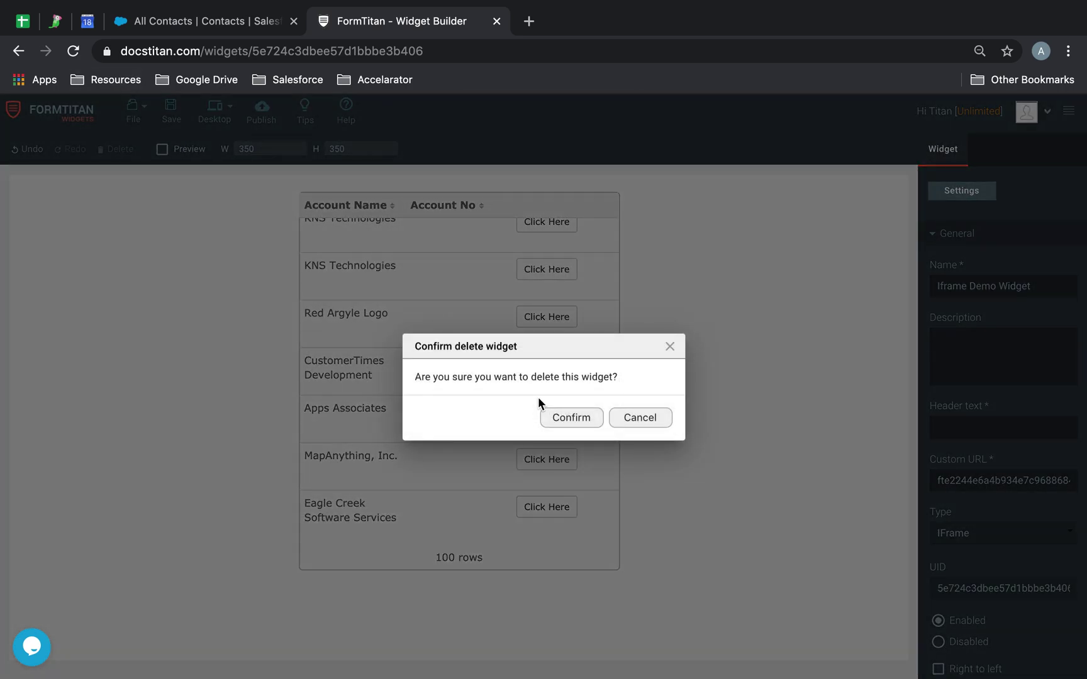
left_click(554, 418)
left_click(150, 121)
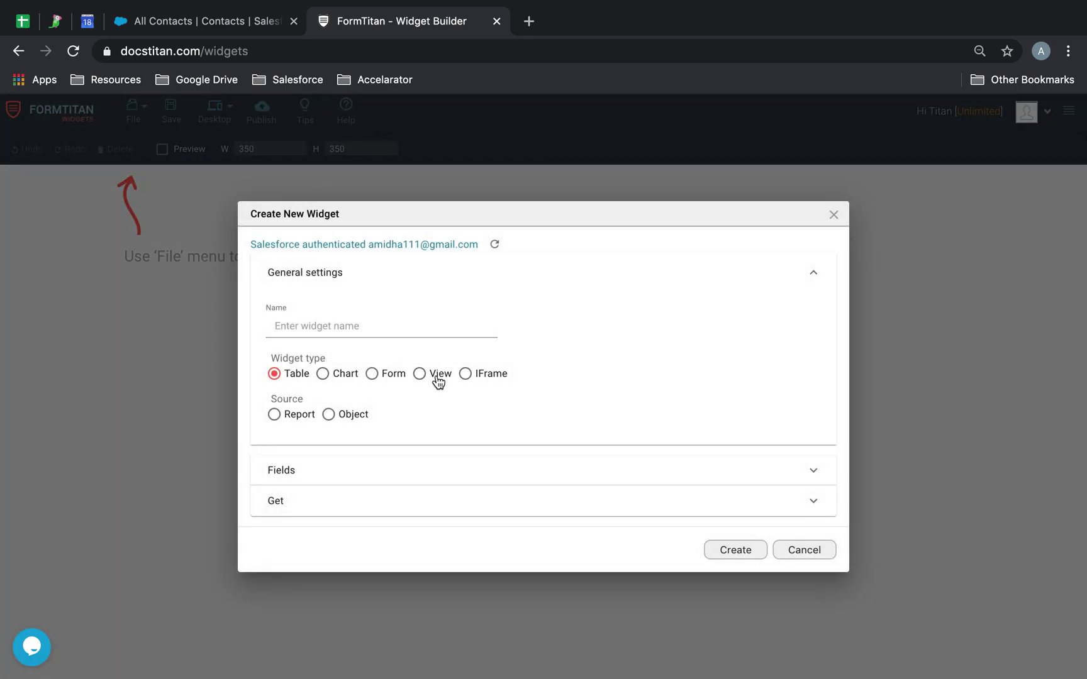
Create a View widget 'Split Iframe' with 1 row and 2 grid columns.
left_click(437, 377)
left_click(333, 450)
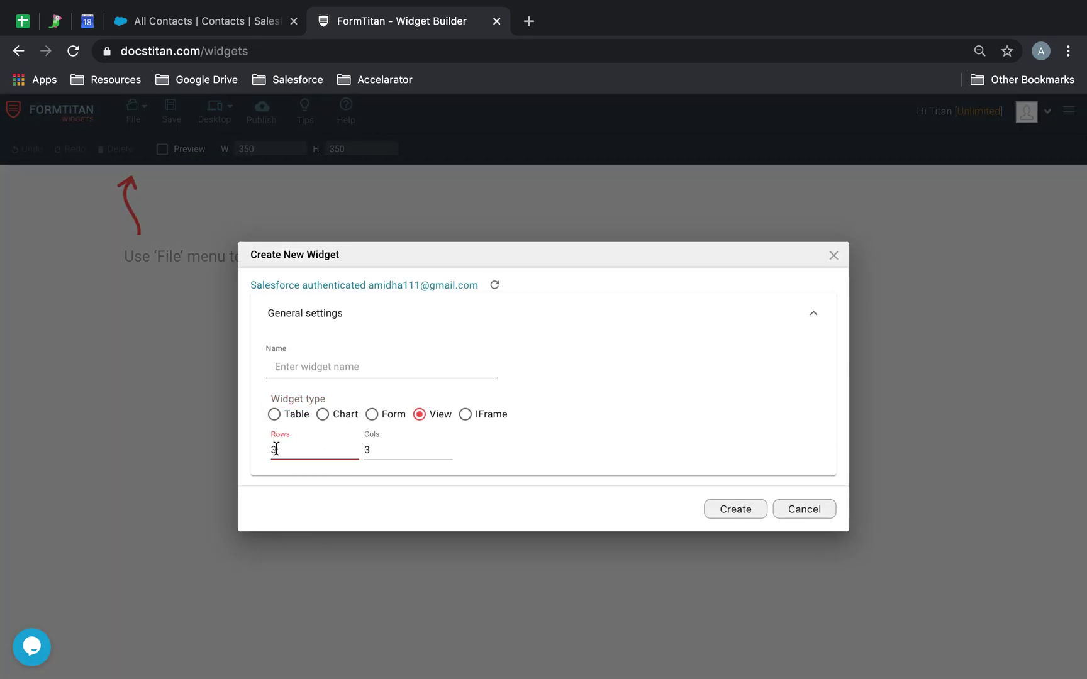
left_click(431, 459)
type("2")
left_click(756, 510)
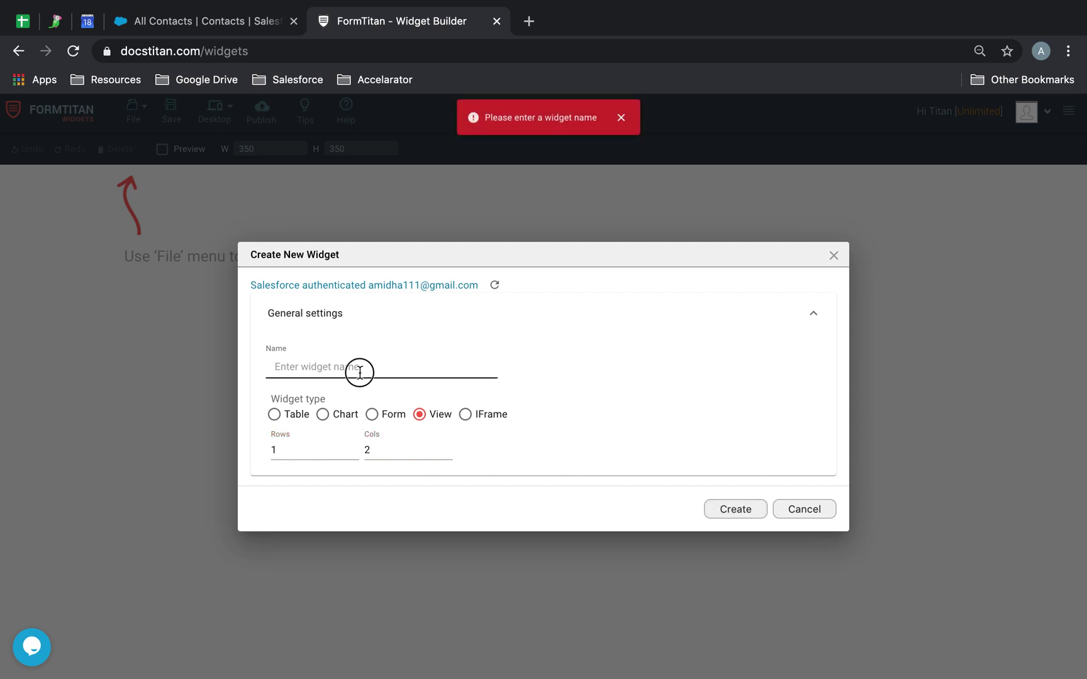
left_click(360, 372)
type("Split Iframe")
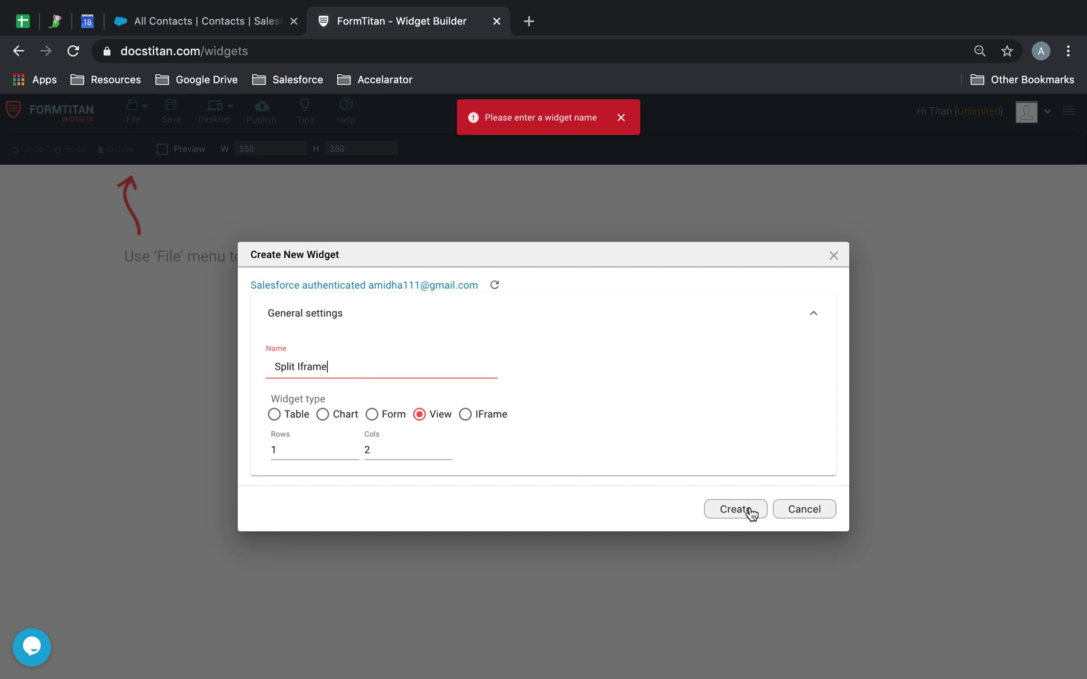
left_click(752, 511)
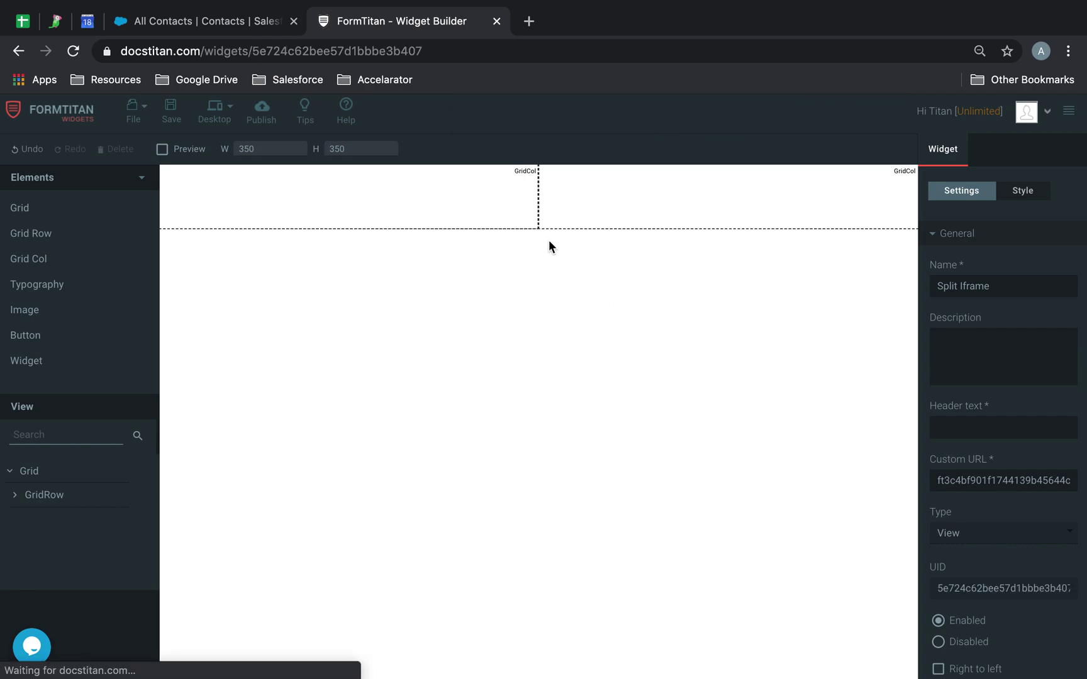
Select the left grid column and choose to add a widget inside it.
left_click(493, 218)
left_click(559, 202)
left_click(485, 205)
right_click(484, 203)
mouse_move(522, 216)
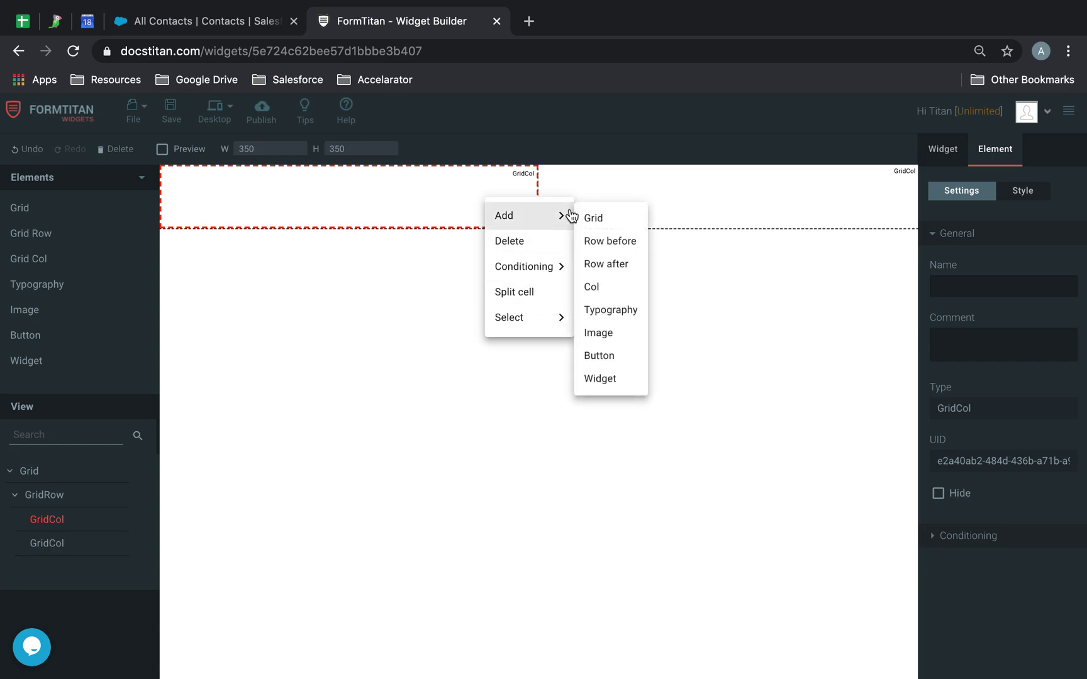
left_click(603, 380)
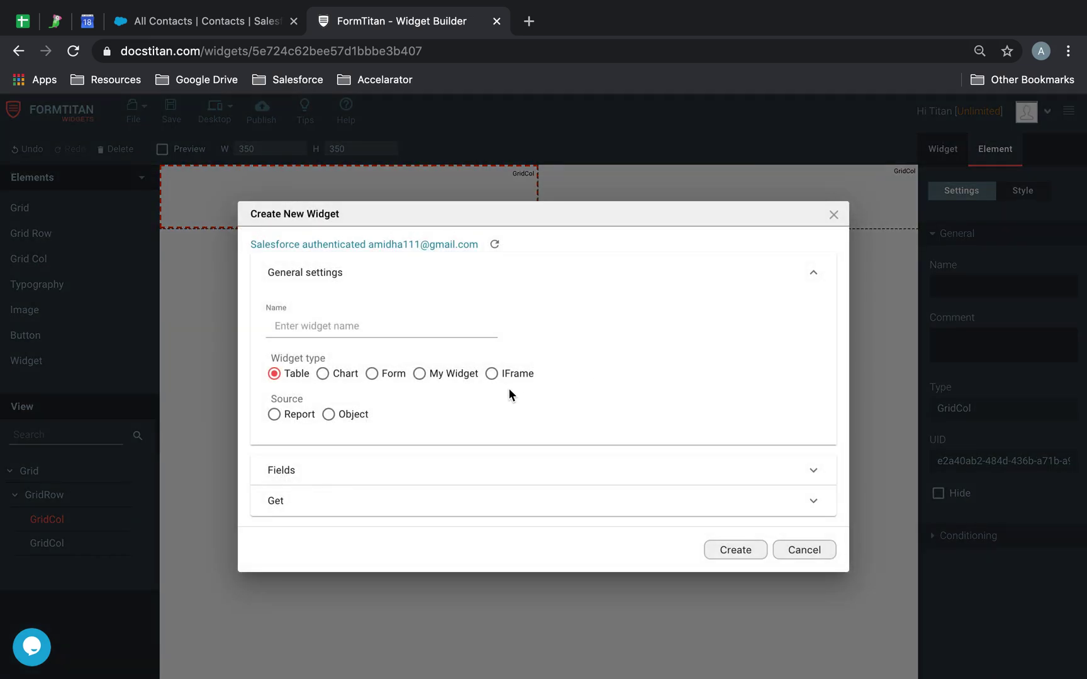
Embed the existing saved widget 'Cont Table Form' in the left column.
left_click(493, 375)
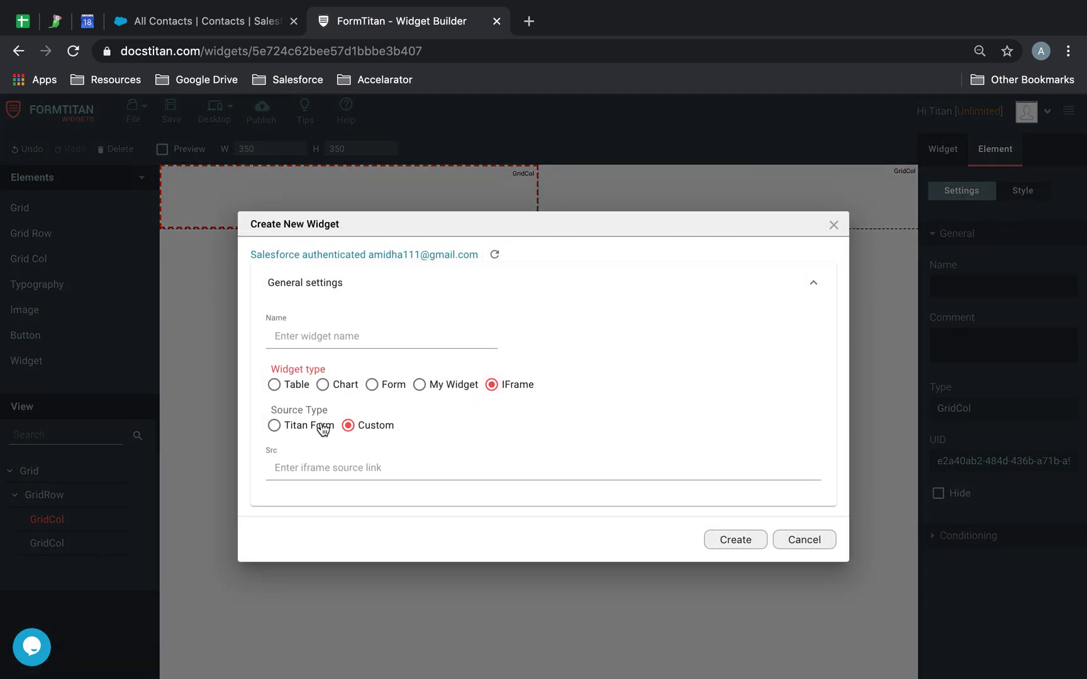
left_click(330, 335)
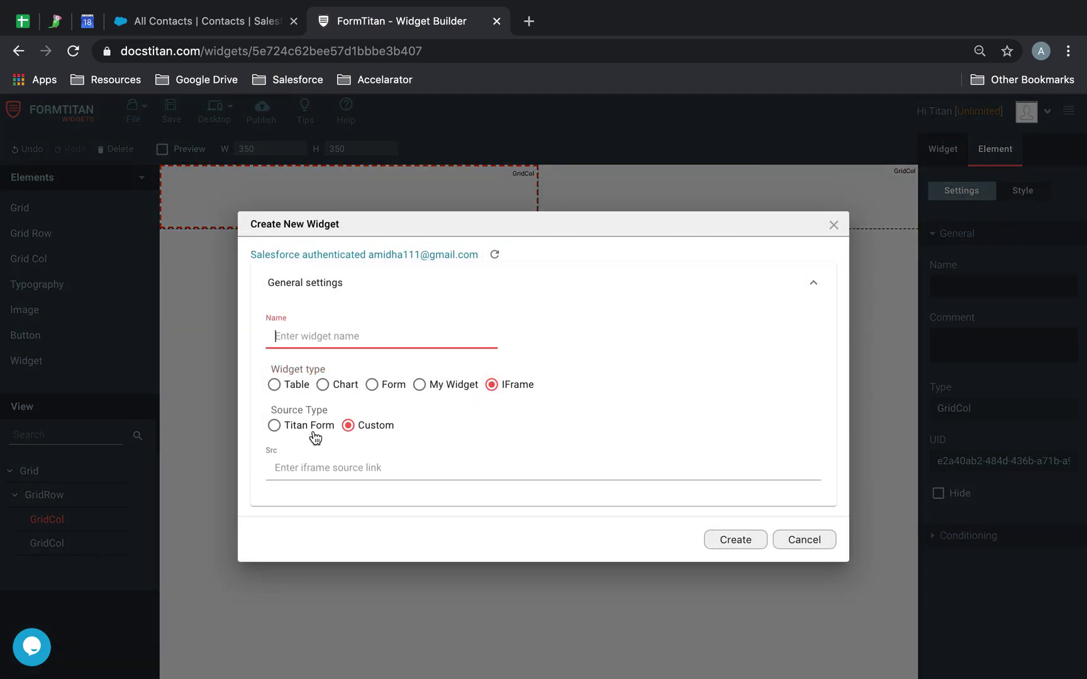
left_click(424, 386)
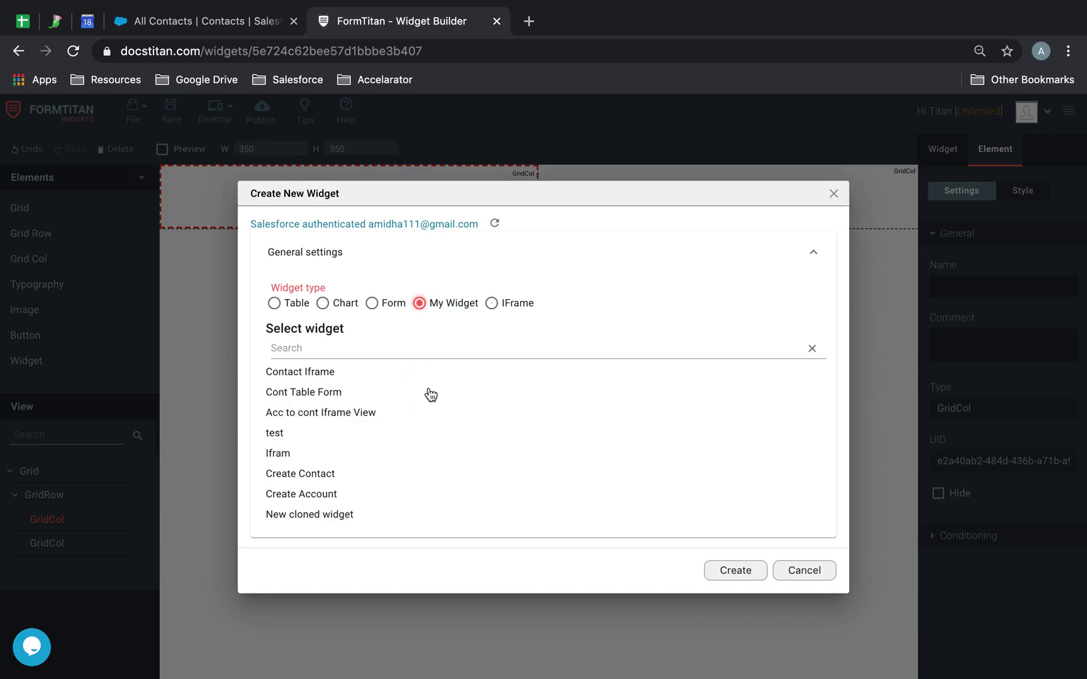
left_click(326, 396)
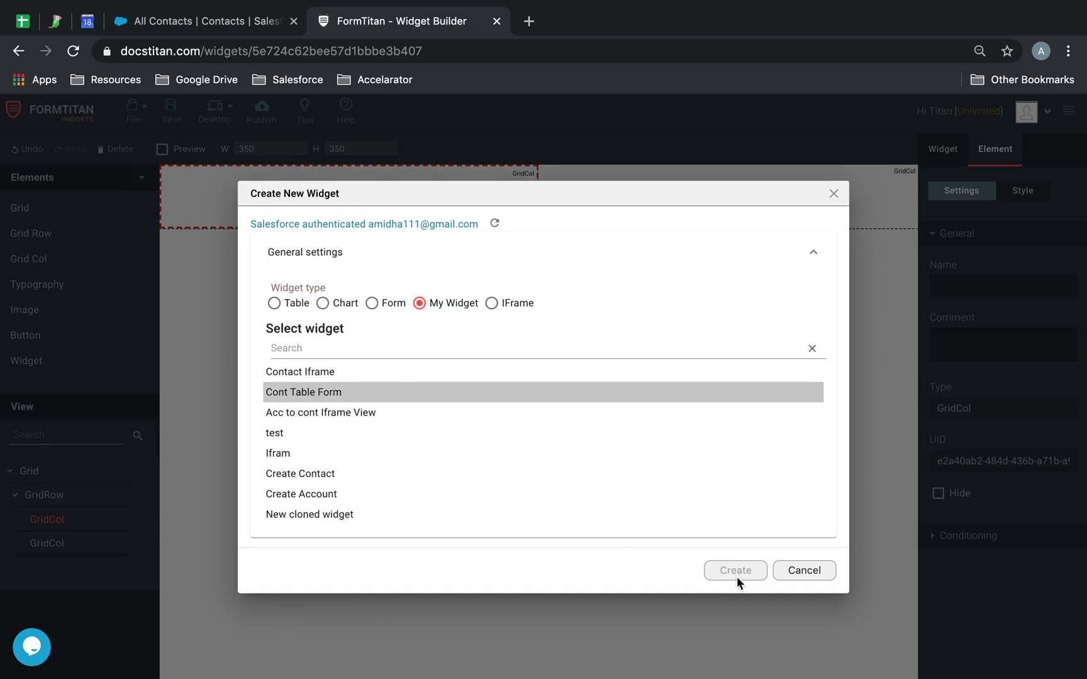
left_click(735, 570)
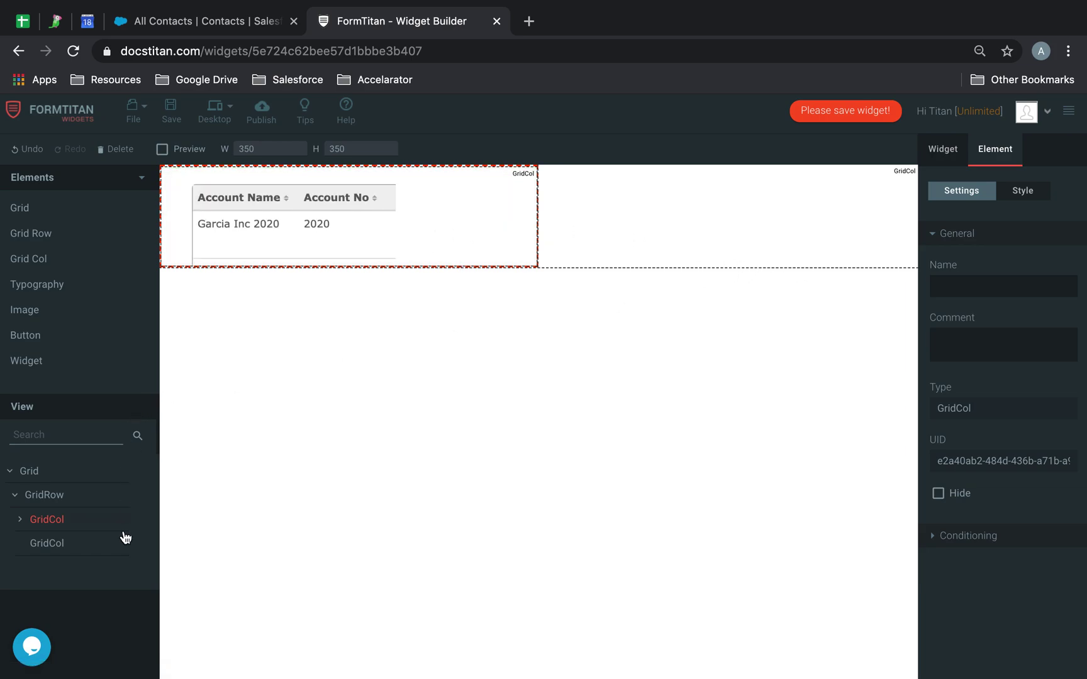
Set the left column's height to 100 with percent units in the Size style settings.
left_click(1024, 194)
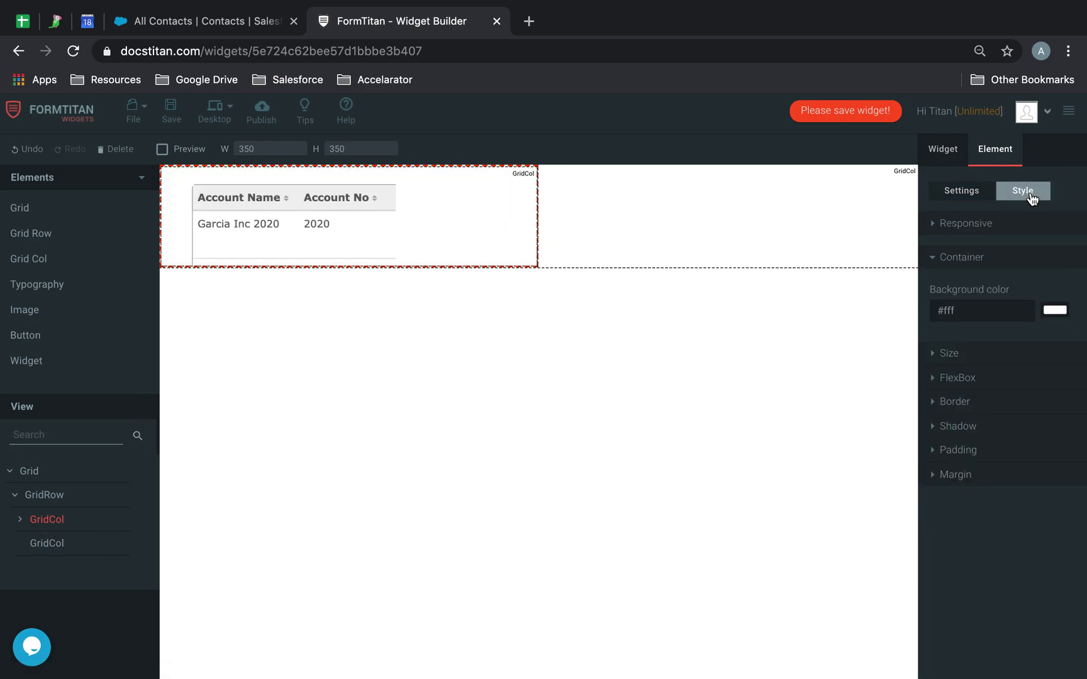
left_click(963, 353)
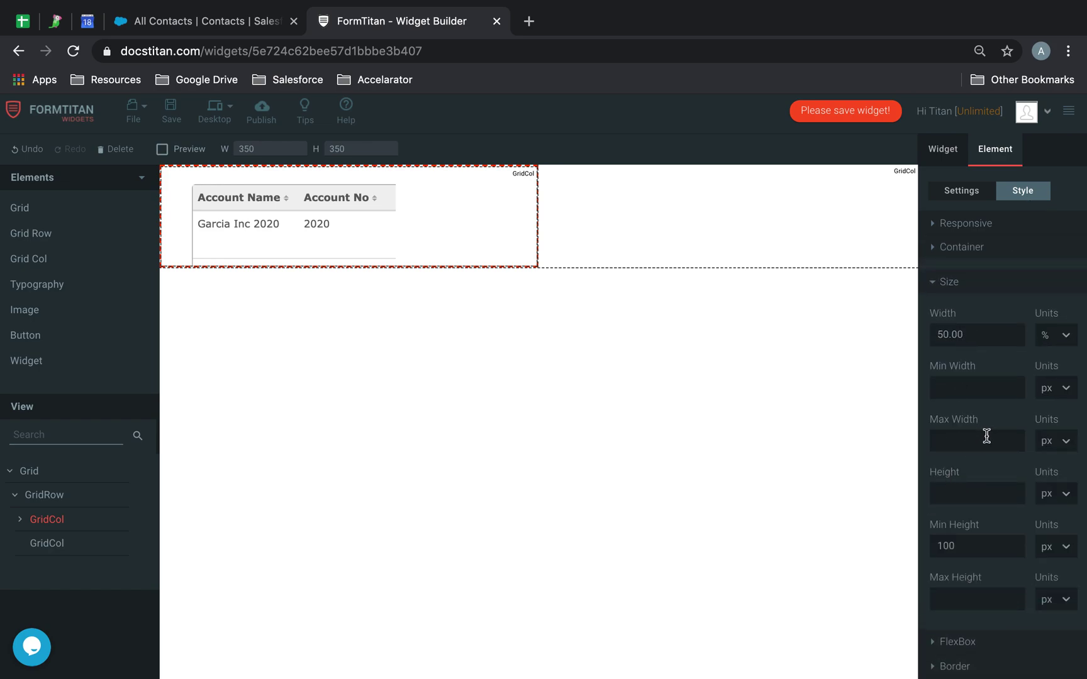
left_click(1053, 493)
left_click(1043, 590)
left_click(988, 493)
type("100")
Give the Cont Table Form widget 100% height and a 600 px minimum height.
left_click(48, 543)
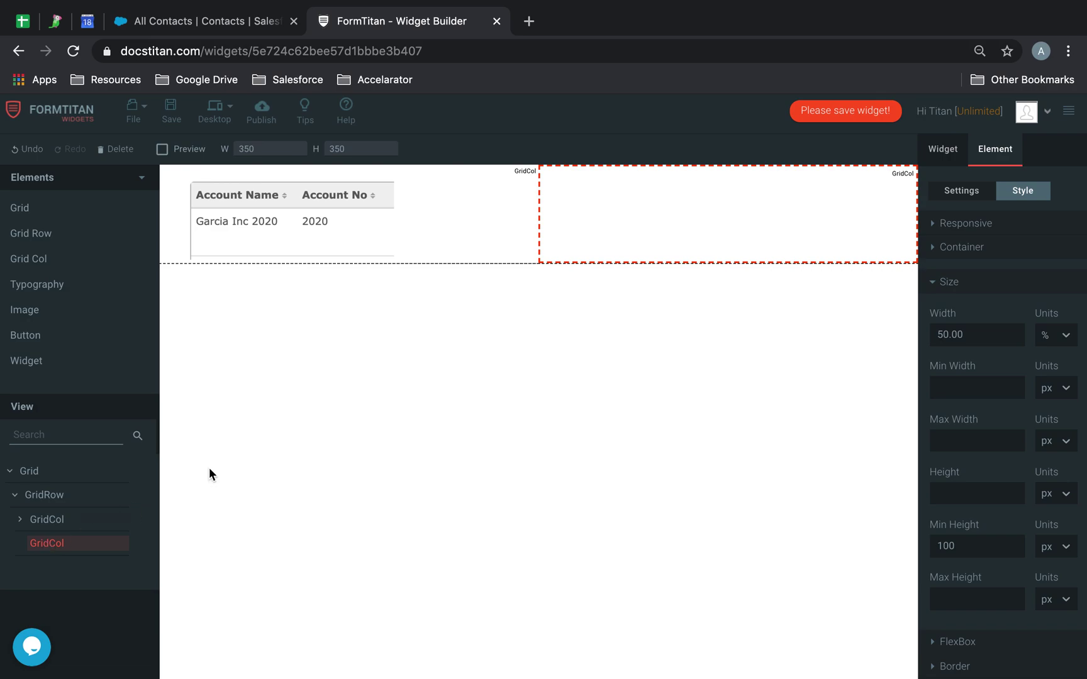
left_click(17, 522)
left_click(64, 545)
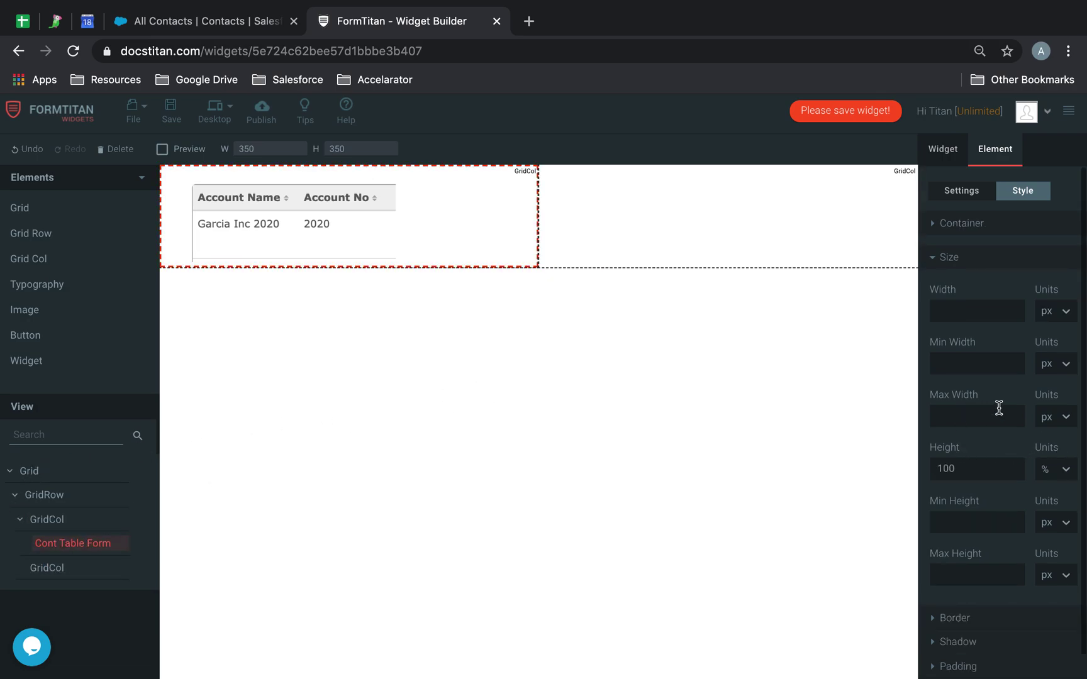
double_click(1004, 472)
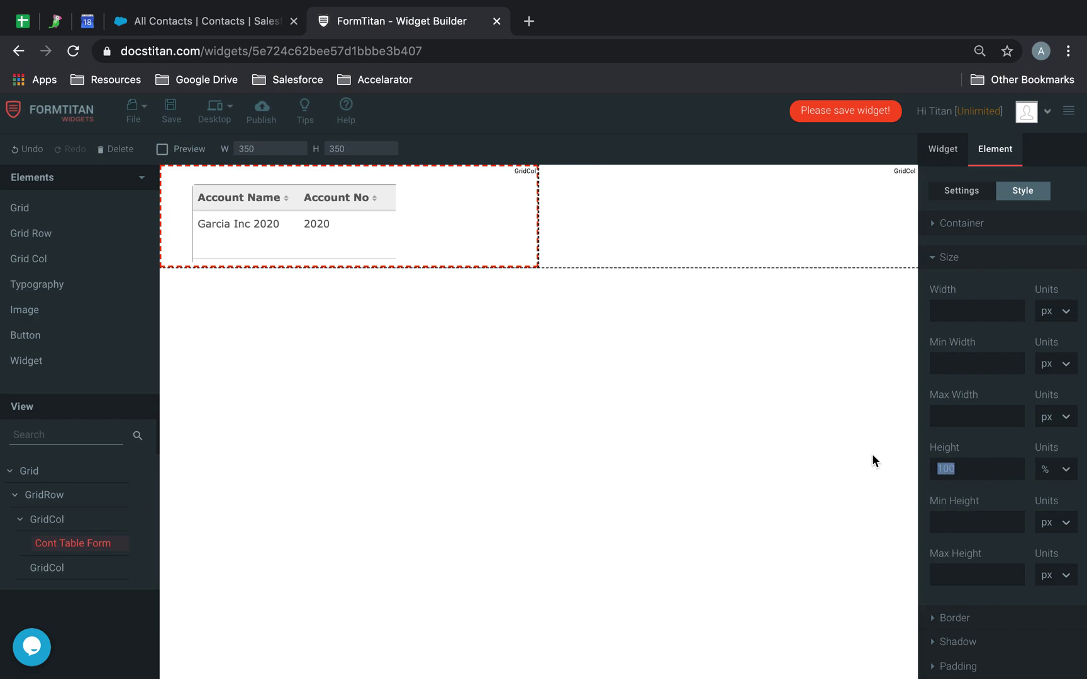
type("100")
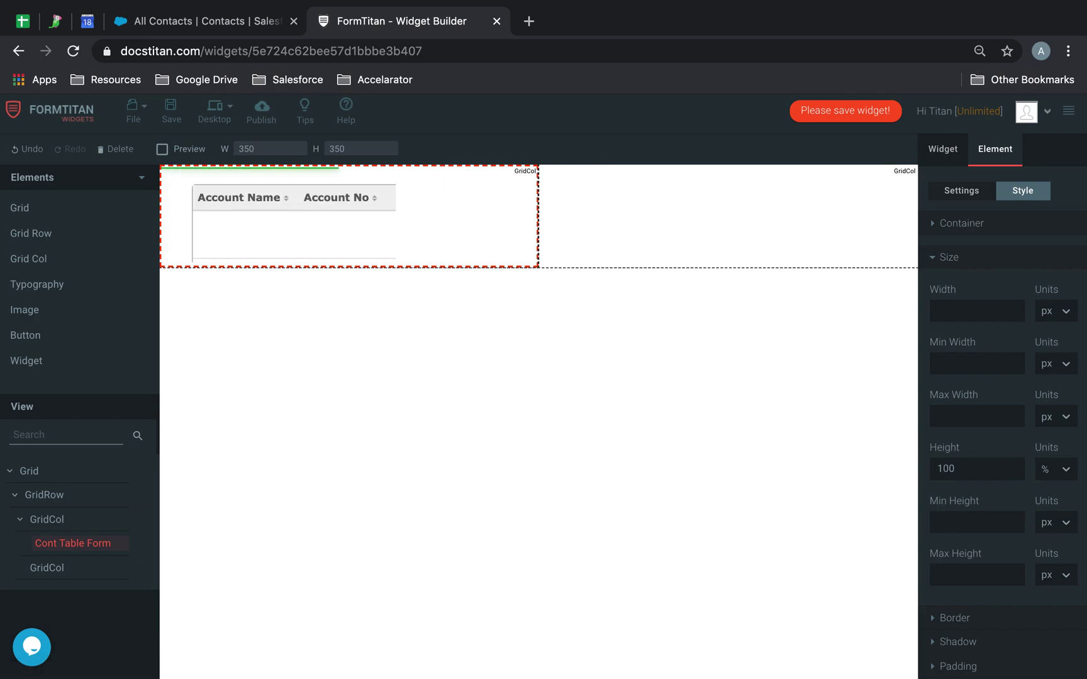
left_click(967, 512)
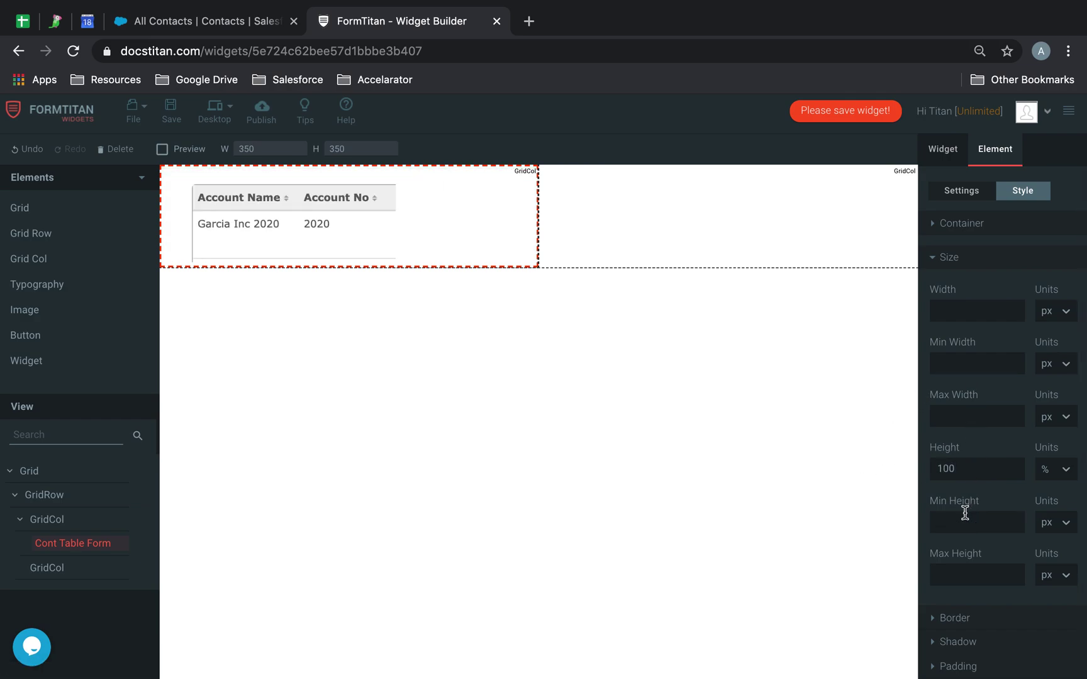
type("600")
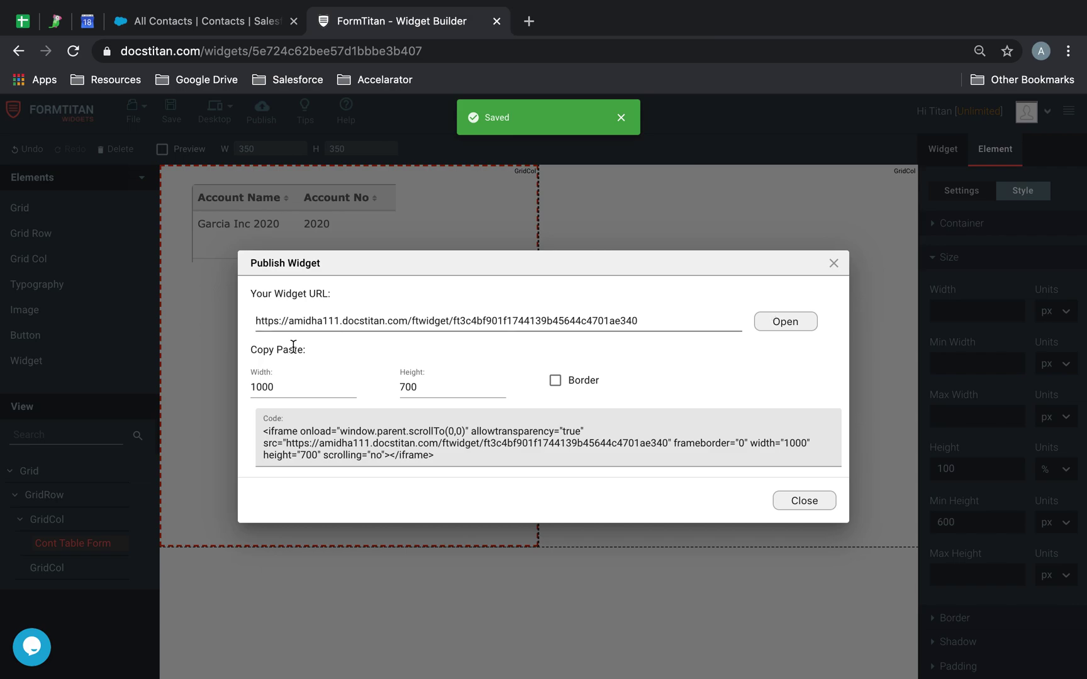
Close the Publish Widget dialog and return to editing.
left_click(789, 508)
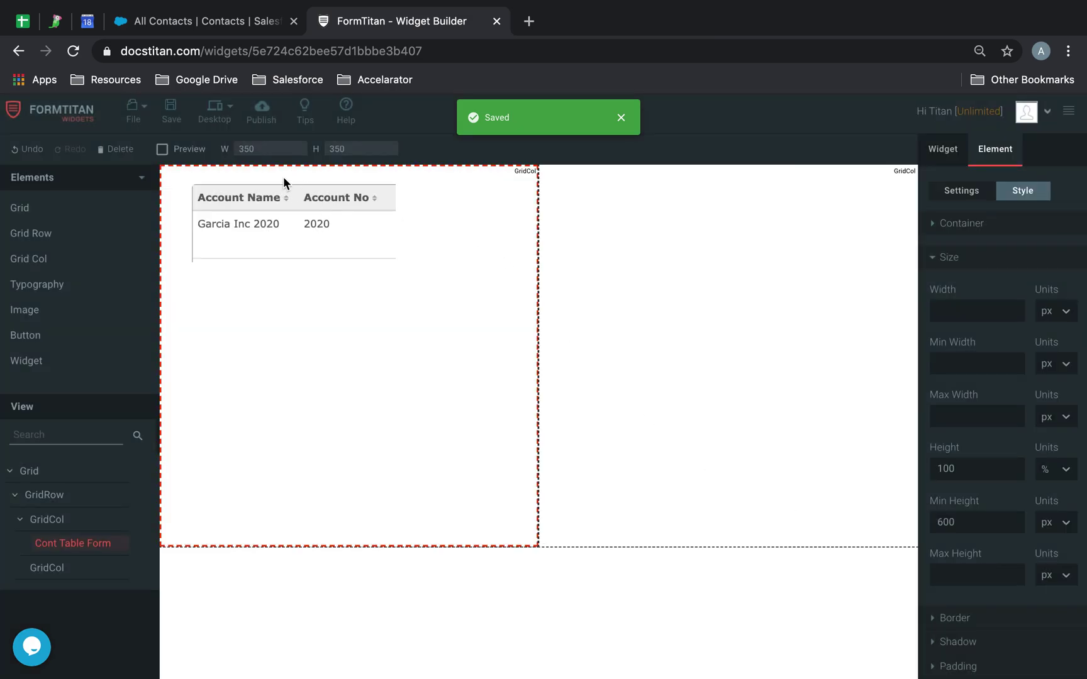
Set the left grid column's height to 800 px instead of percent.
left_click(45, 521)
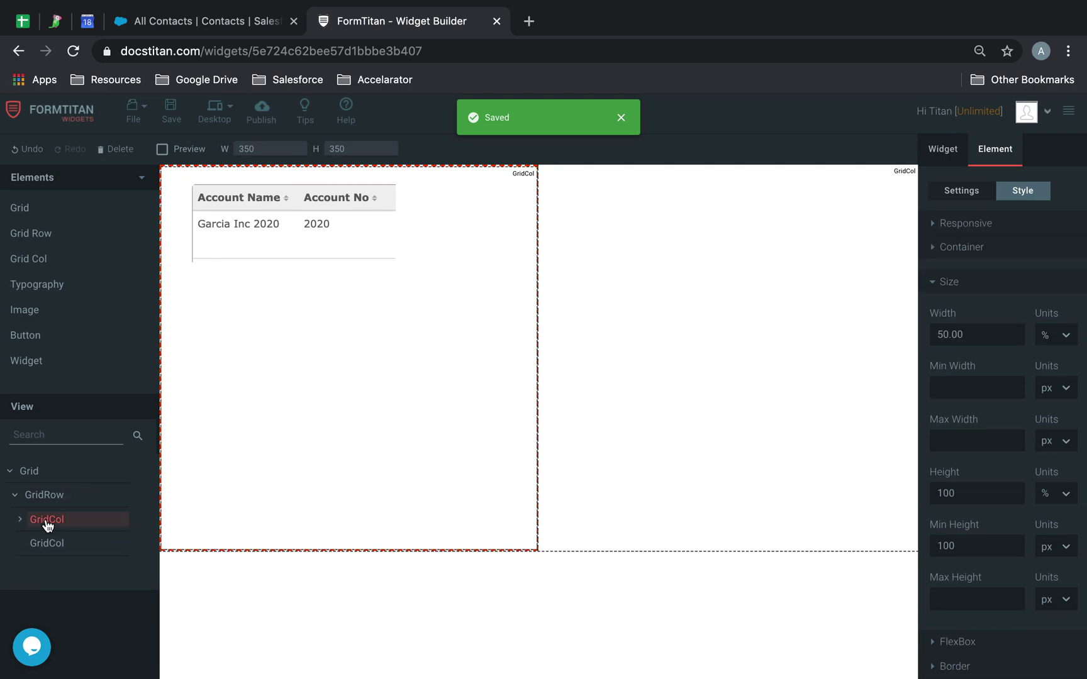
double_click(978, 492)
type("800")
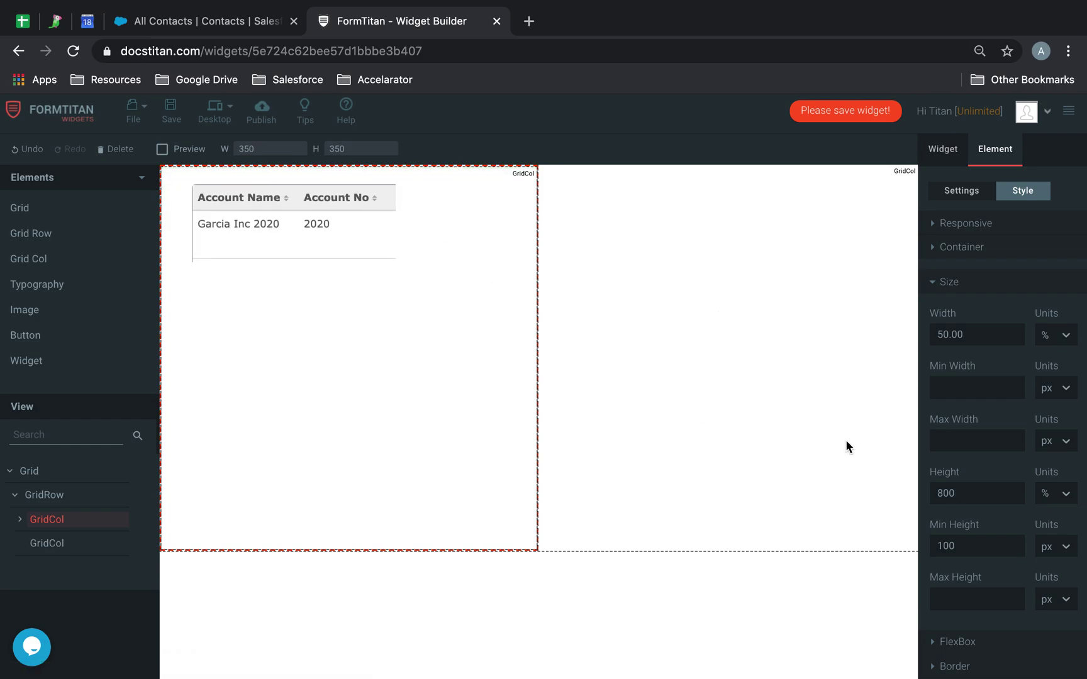
left_click(980, 549)
left_click(1066, 498)
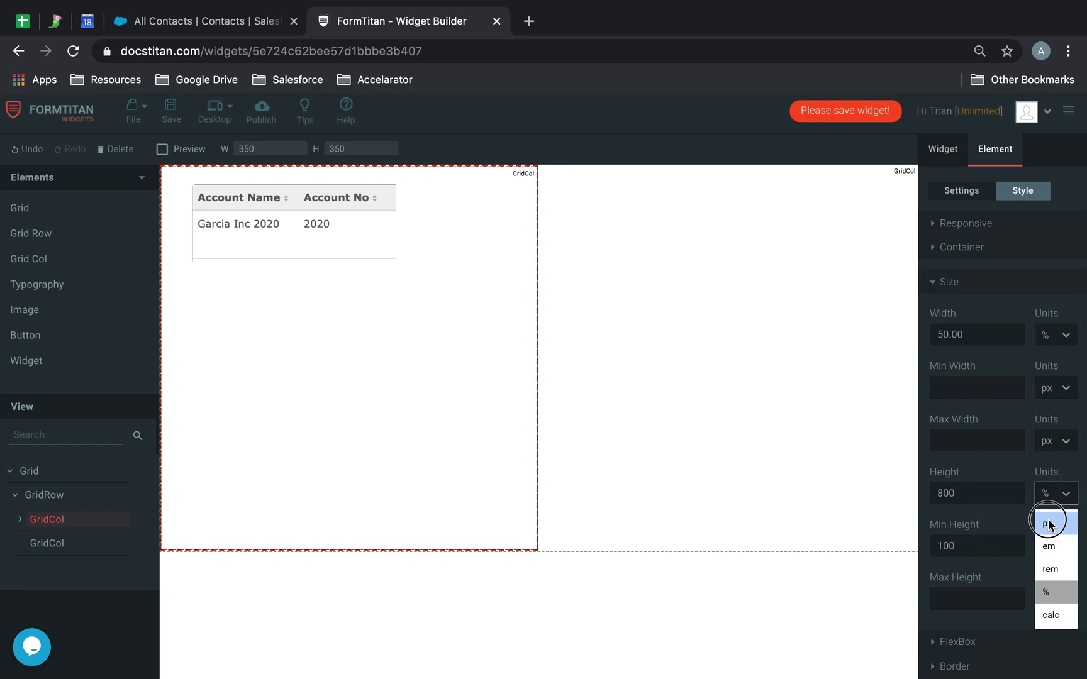
left_click(1053, 525)
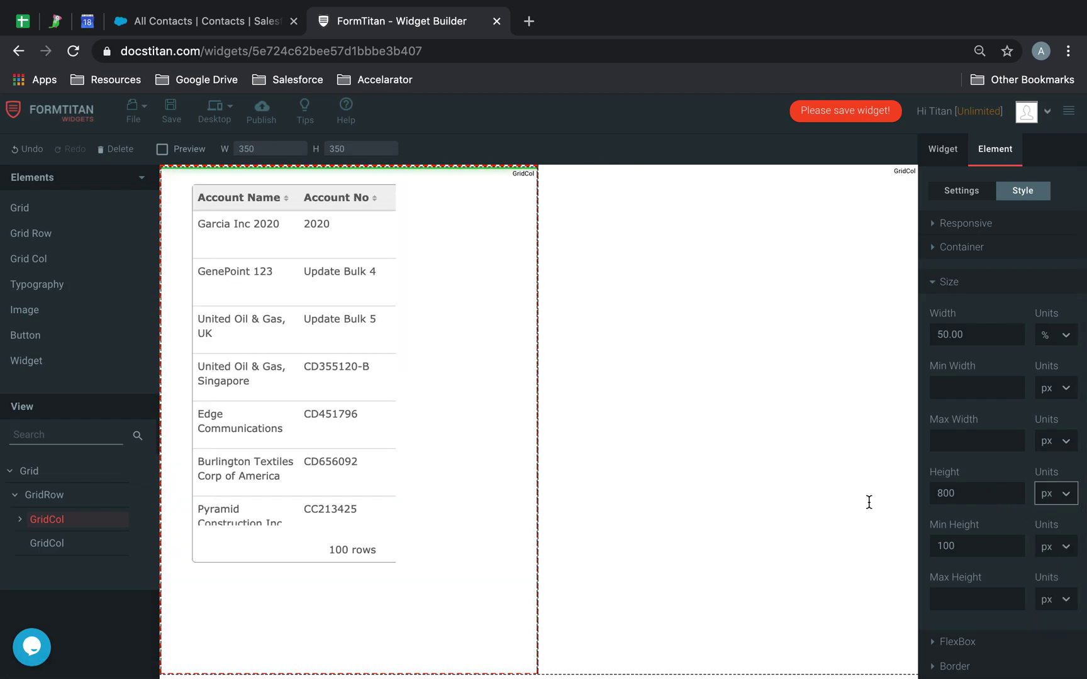
Save and publish Split Iframe, view its live page, then close the publish window.
left_click(172, 115)
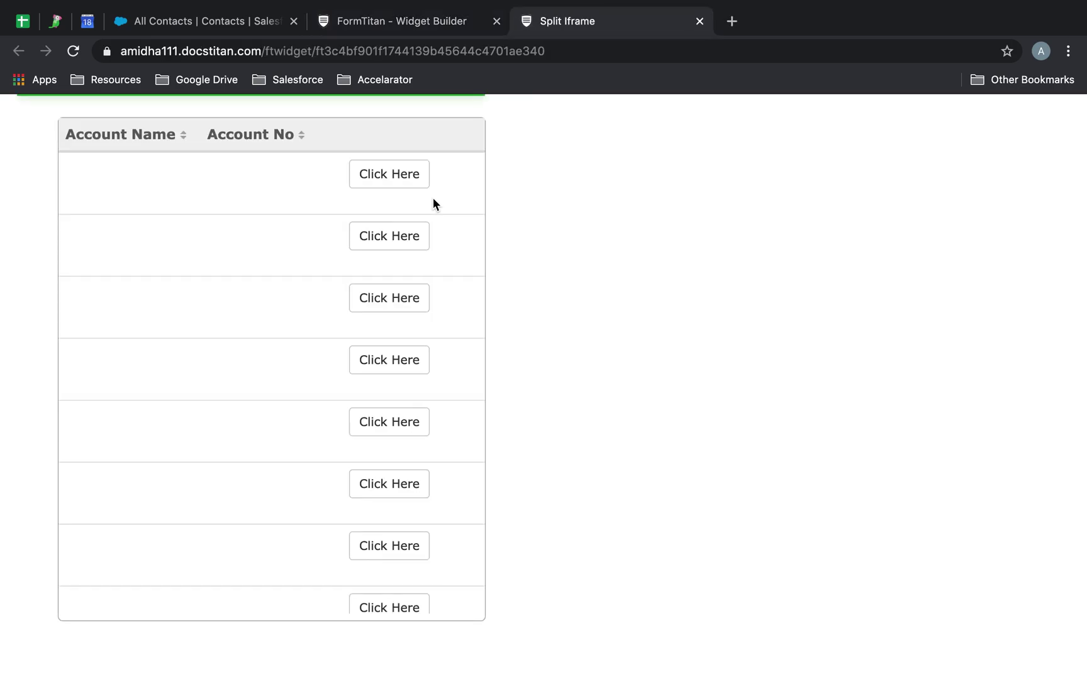
left_click(450, 28)
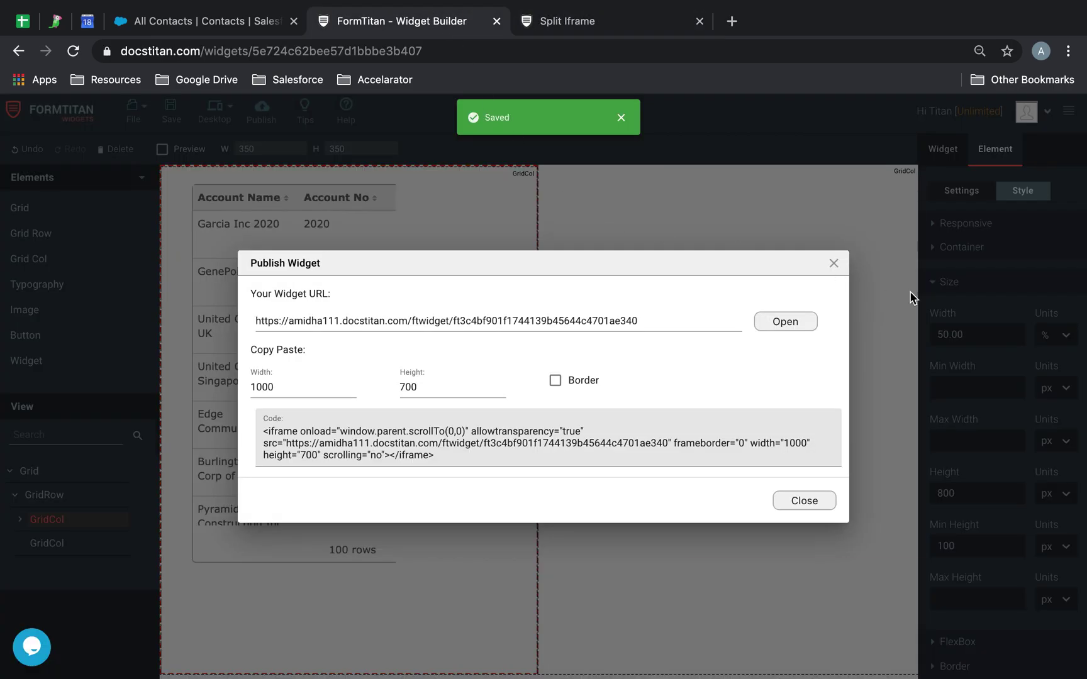
left_click(834, 266)
Add an IFrame widget named Test to the right GridCol, sourced from the Titan form 'Iframe Test'.
right_click(810, 261)
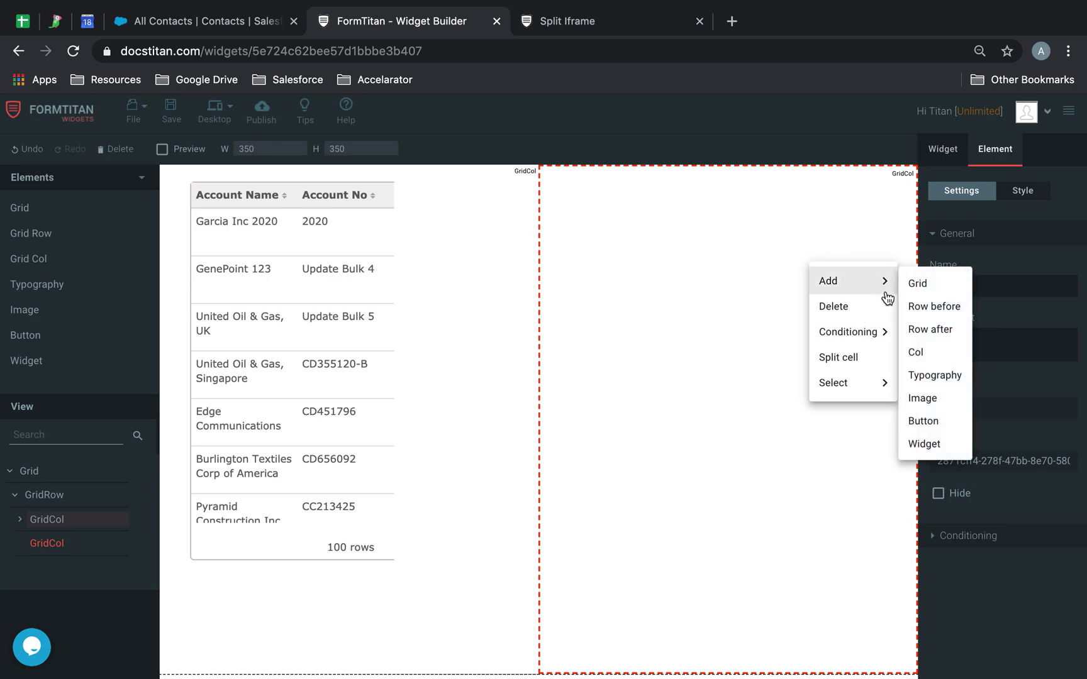
mouse_move(849, 281)
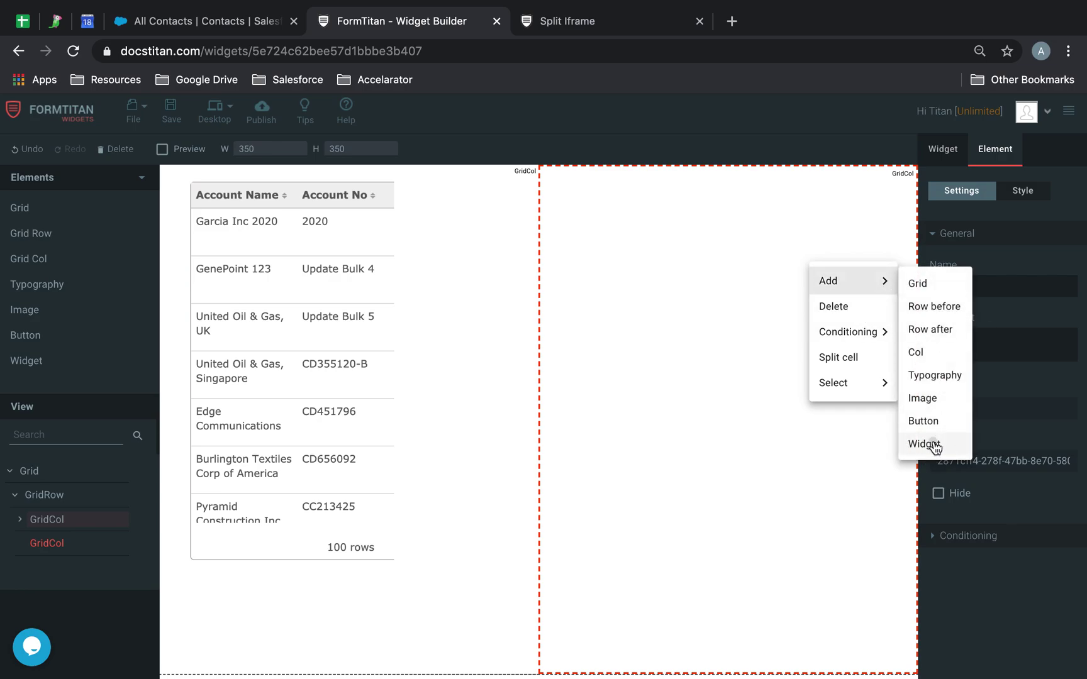
left_click(925, 439)
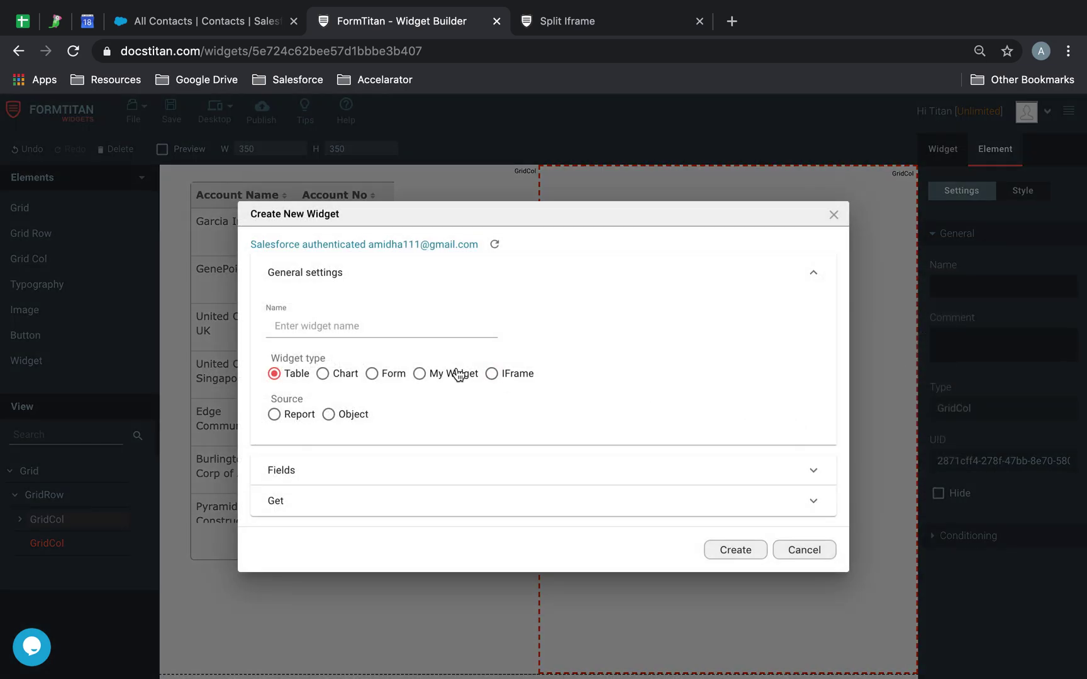
left_click(496, 375)
left_click(310, 426)
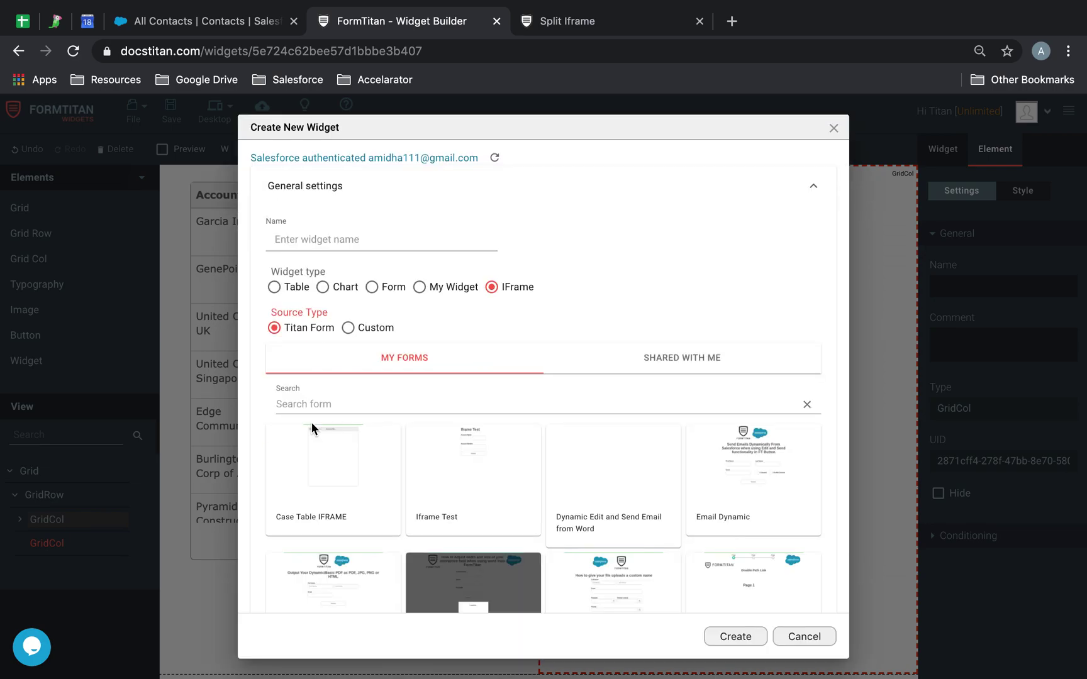
left_click(478, 463)
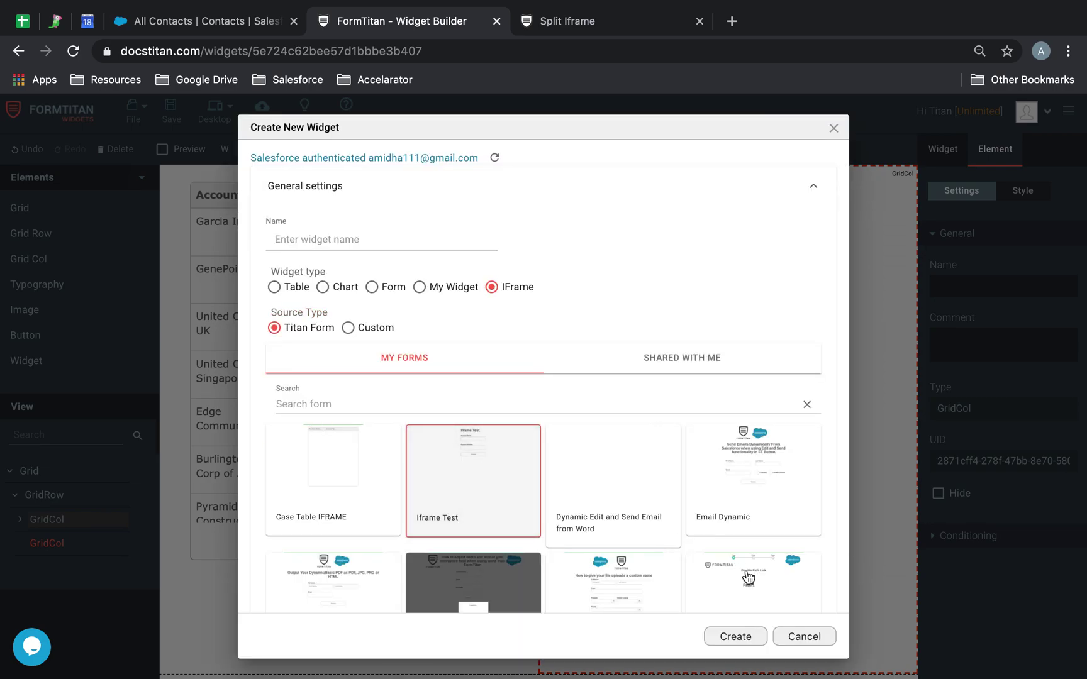
left_click(323, 235)
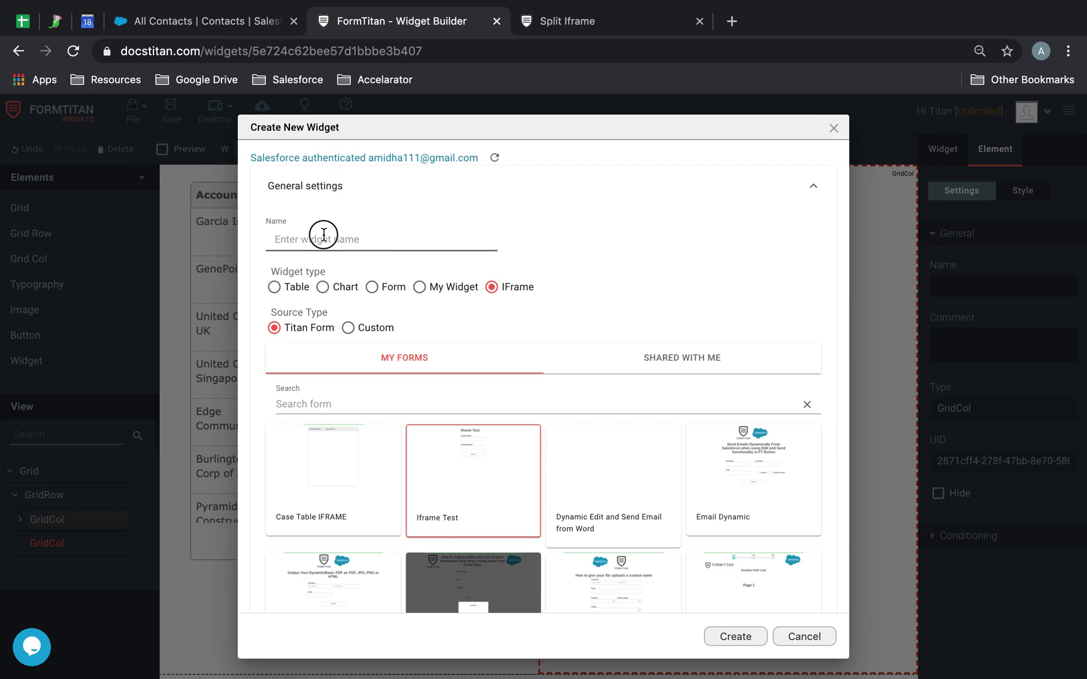
type("Test")
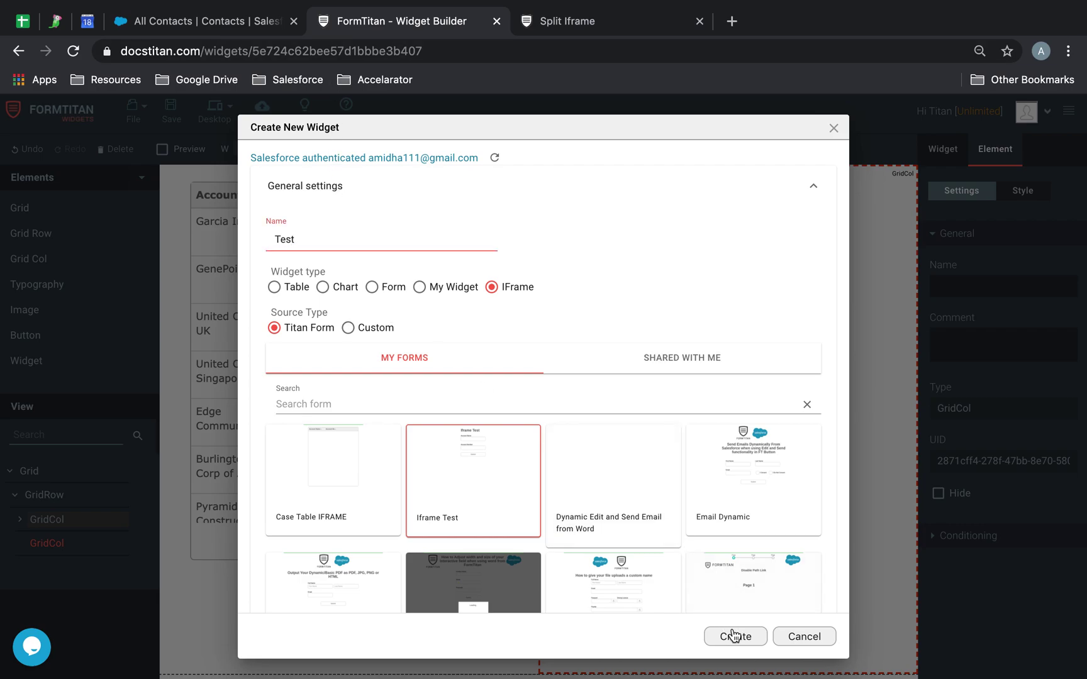
left_click(732, 633)
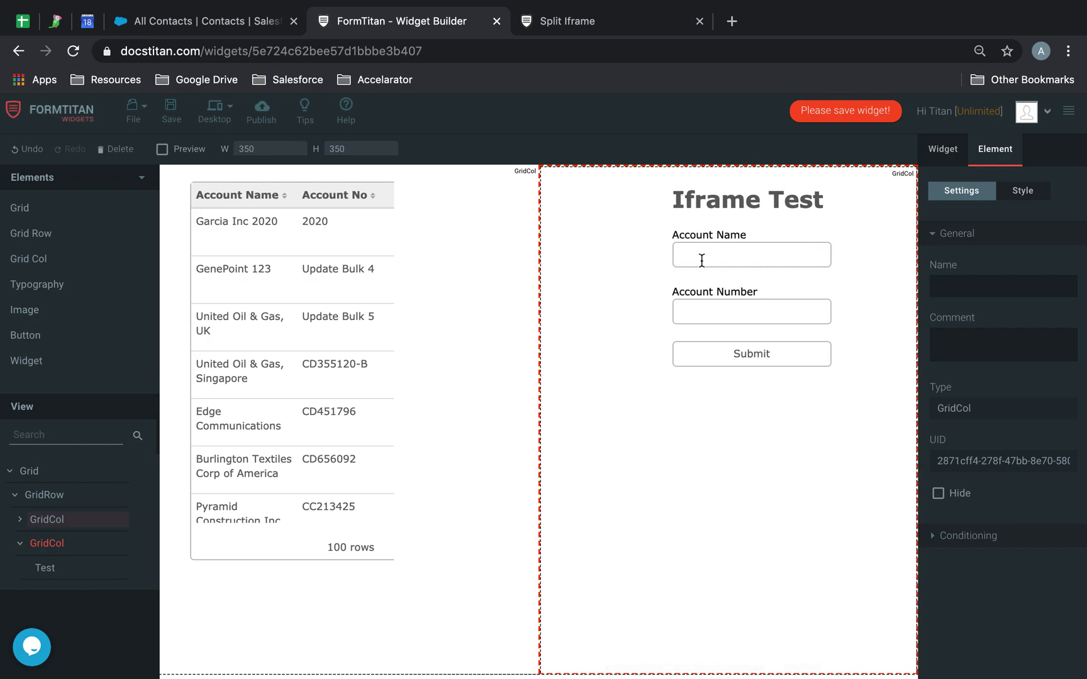
Save the Split Iframe widget and switch to its published browser page.
left_click(170, 110)
left_click(596, 36)
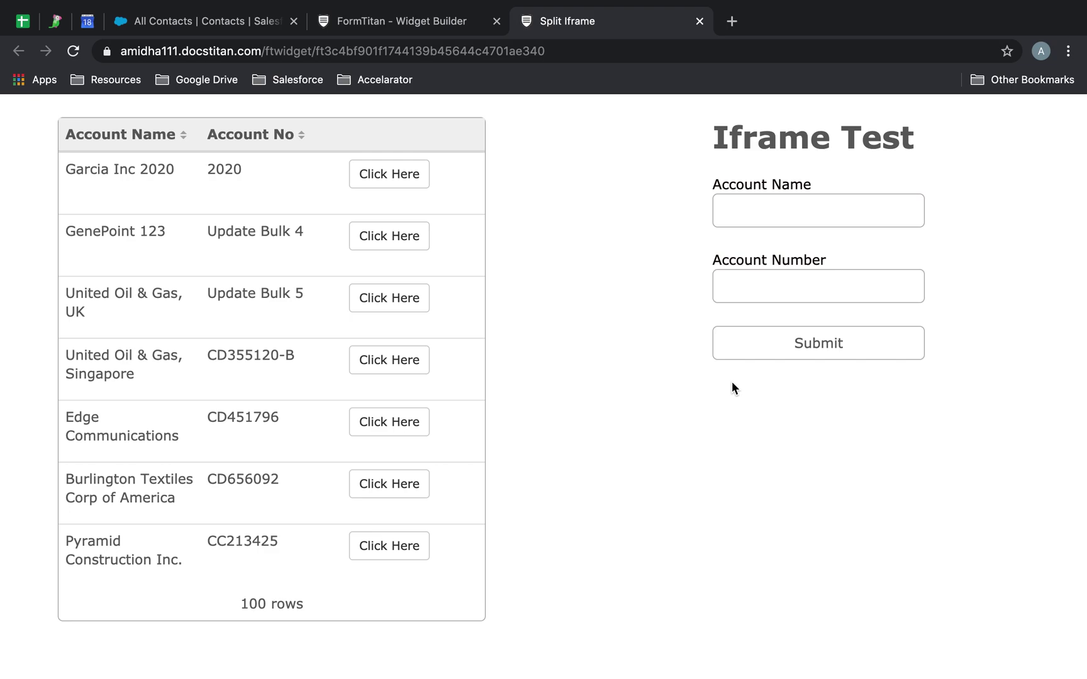
Focus Account Name then Account Number on the live form, triggering the Good validation mark.
left_click(827, 203)
left_click(787, 291)
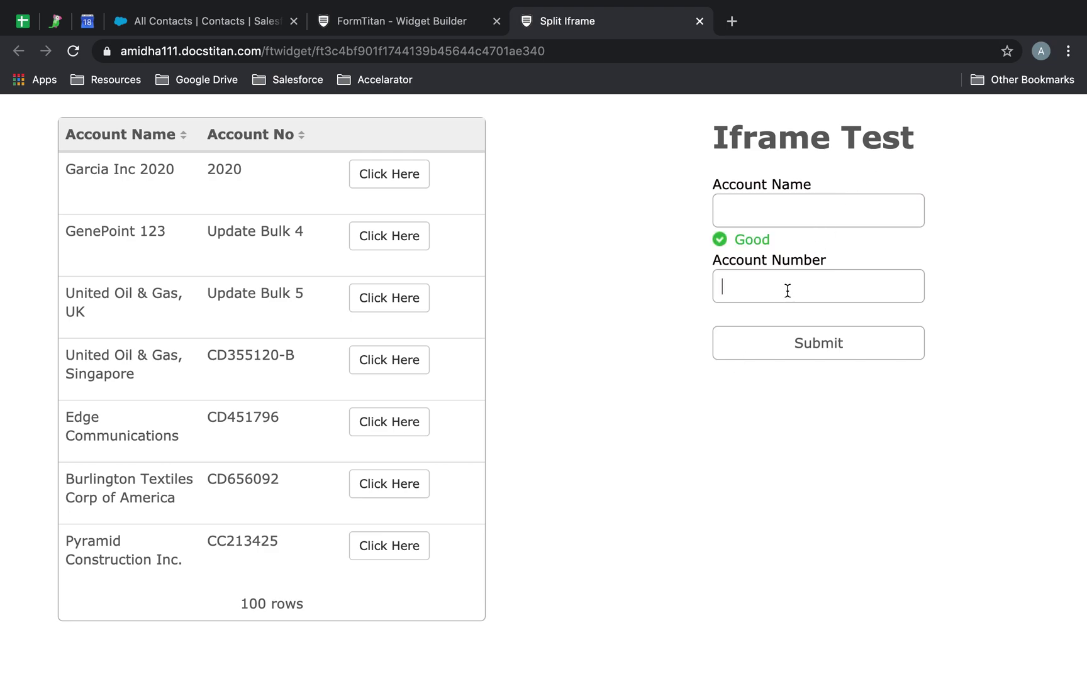